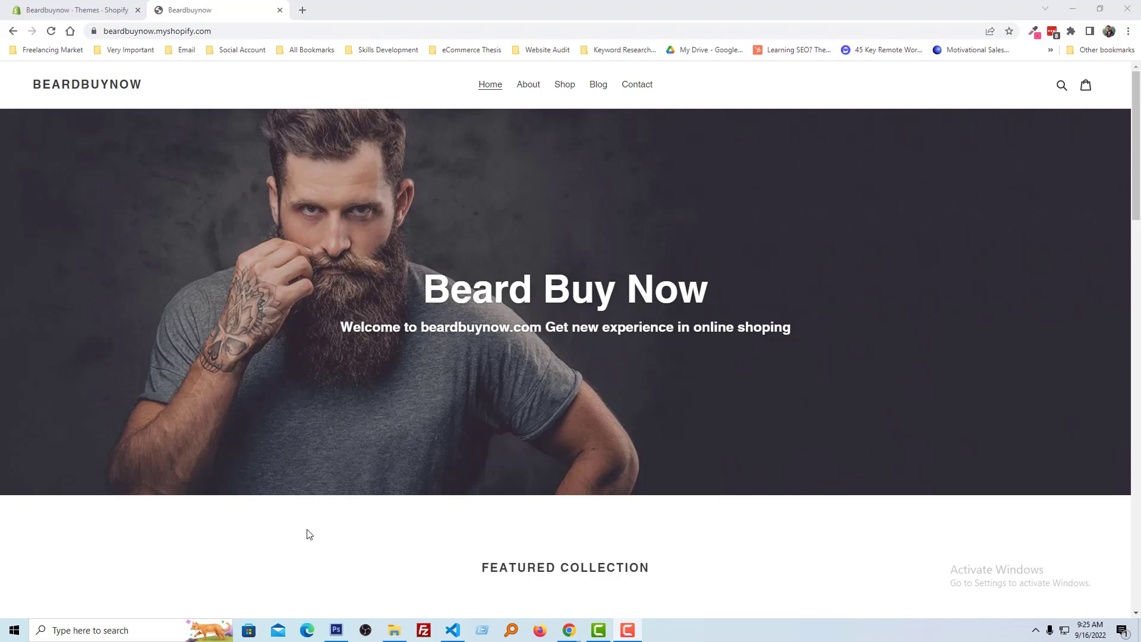
pyautogui.scroll(-3, 307, 534)
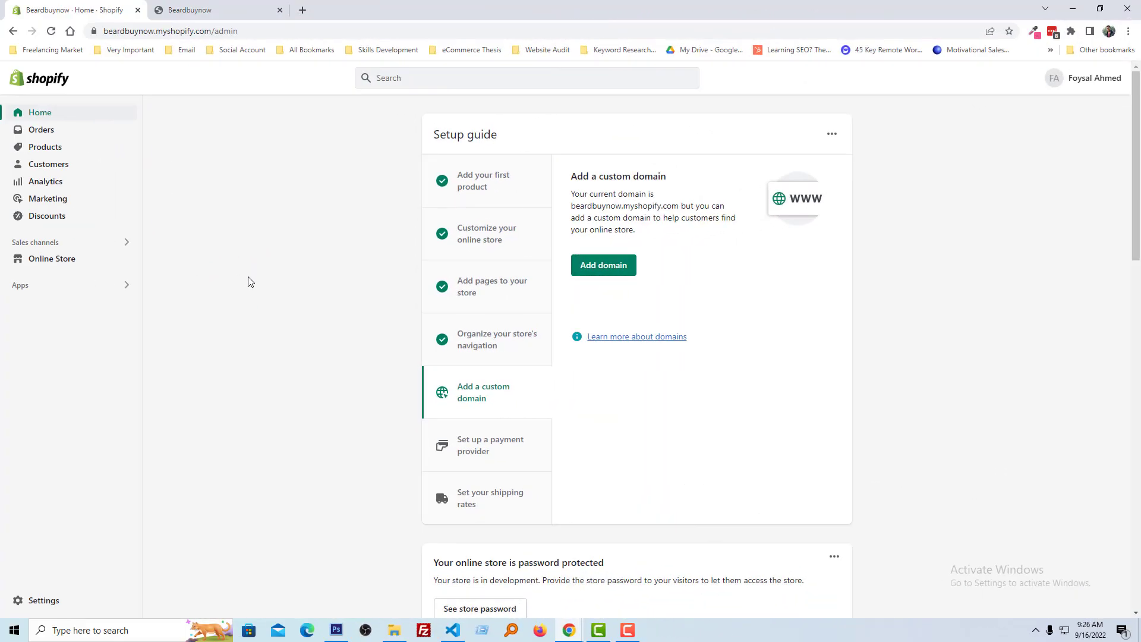
# Open the Debut theme's code editor and open theme.css by searching 'css'
pyautogui.click(51, 259)
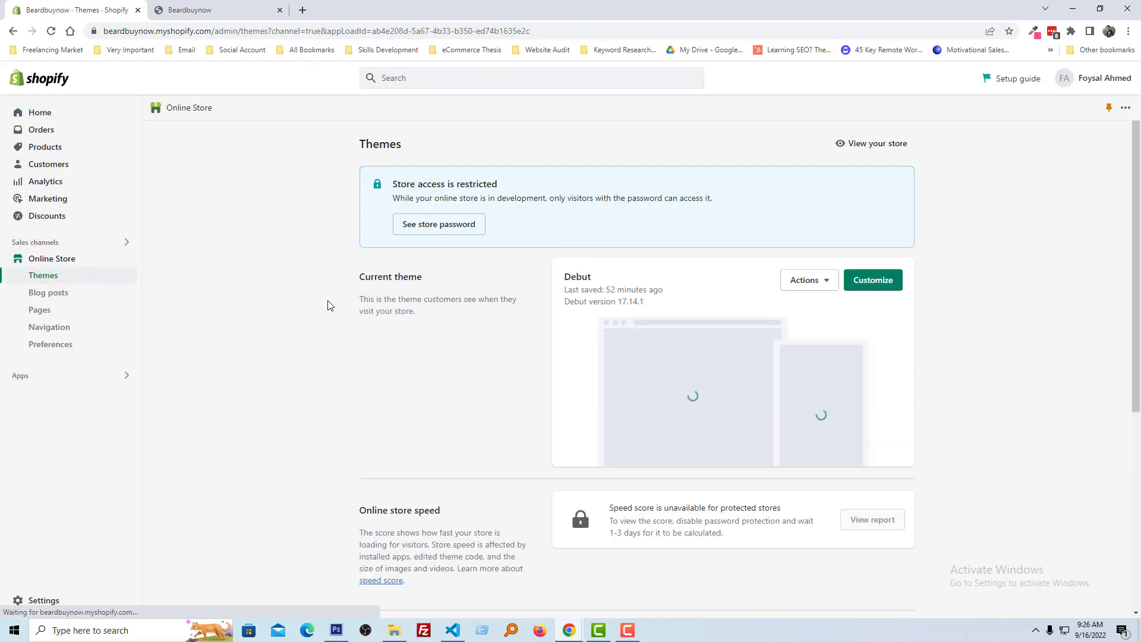
pyautogui.click(804, 281)
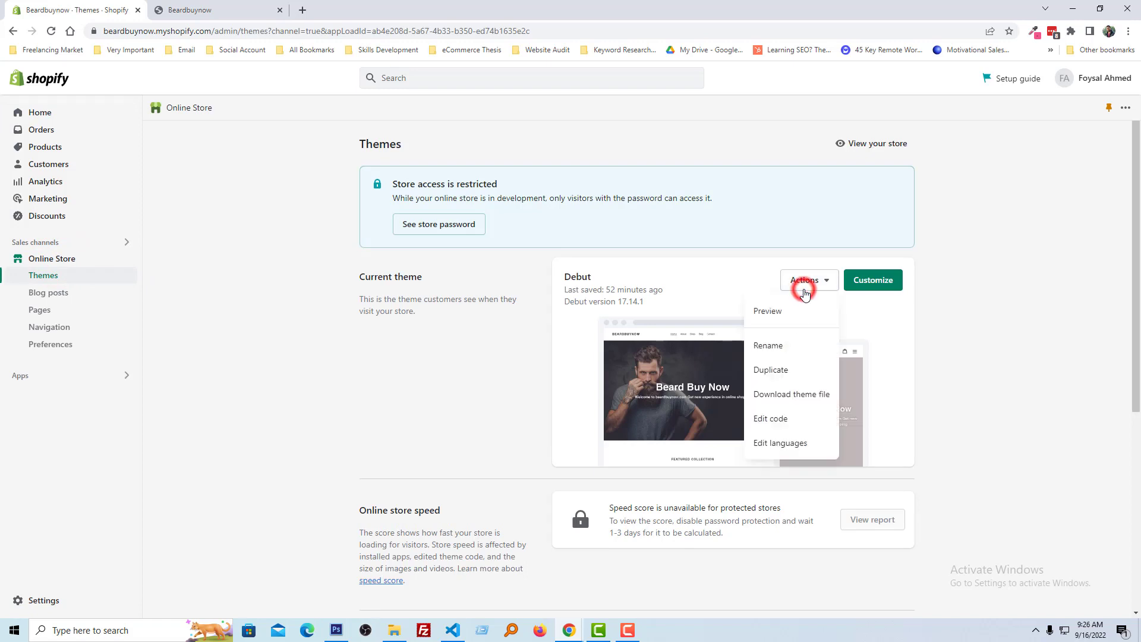
pyautogui.click(772, 418)
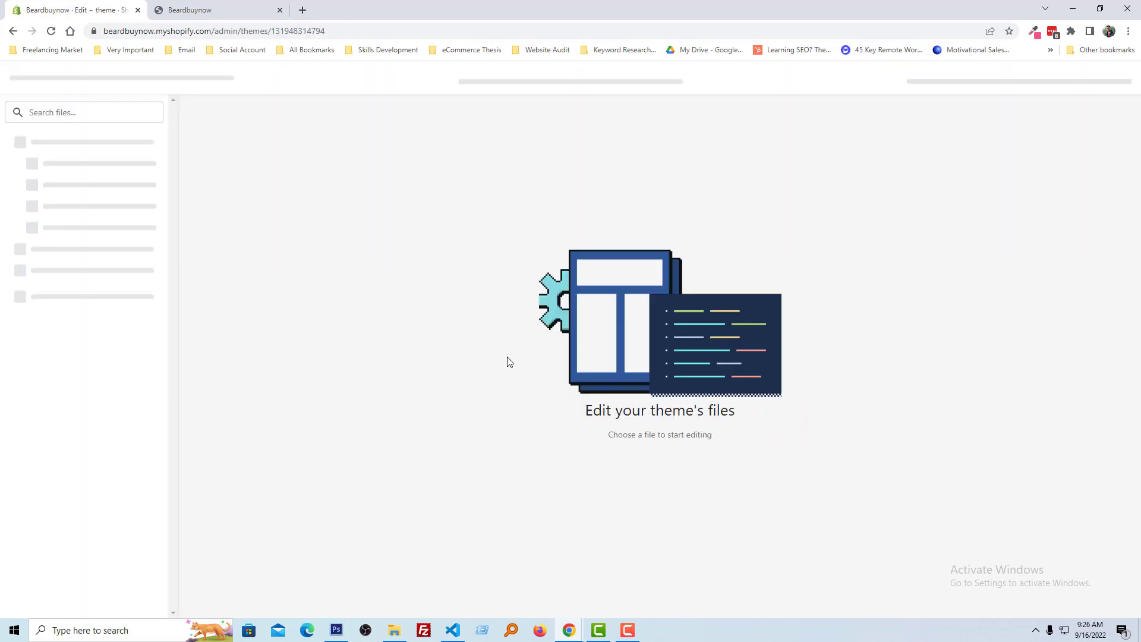
pyautogui.click(85, 112)
pyautogui.write('css')
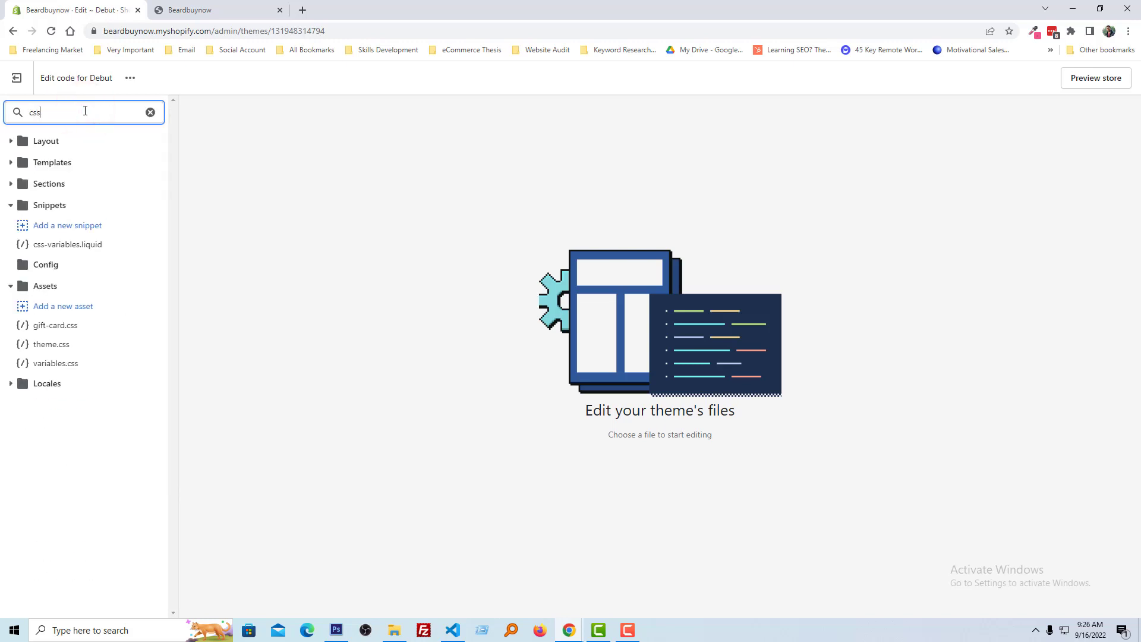
pyautogui.click(55, 345)
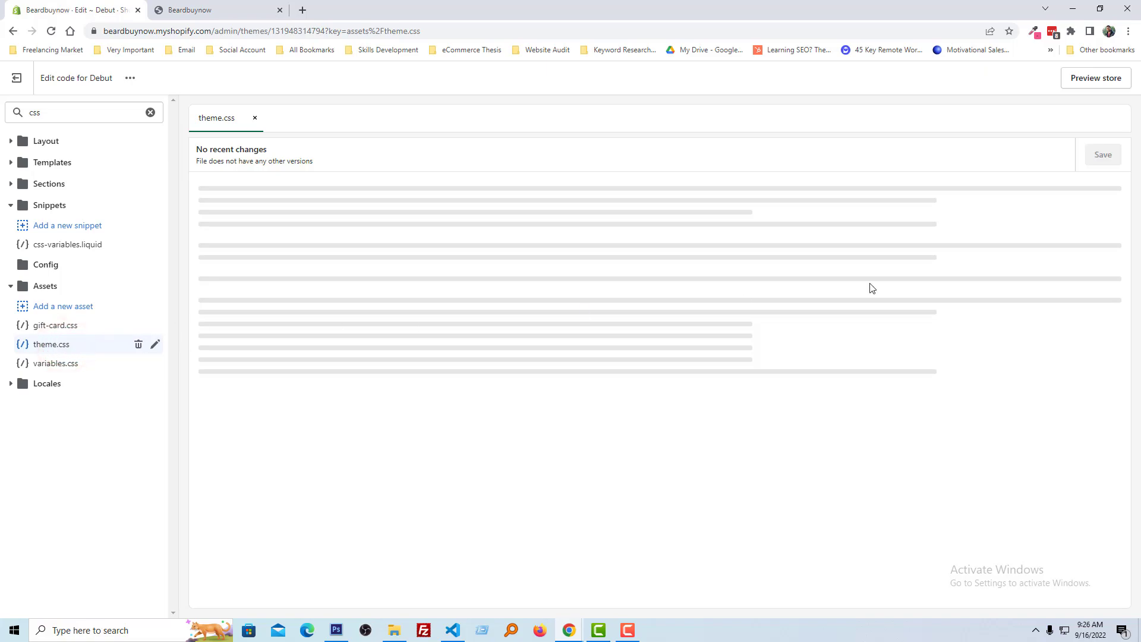
pyautogui.moveTo(1125, 188); pyautogui.dragTo(1126, 603)
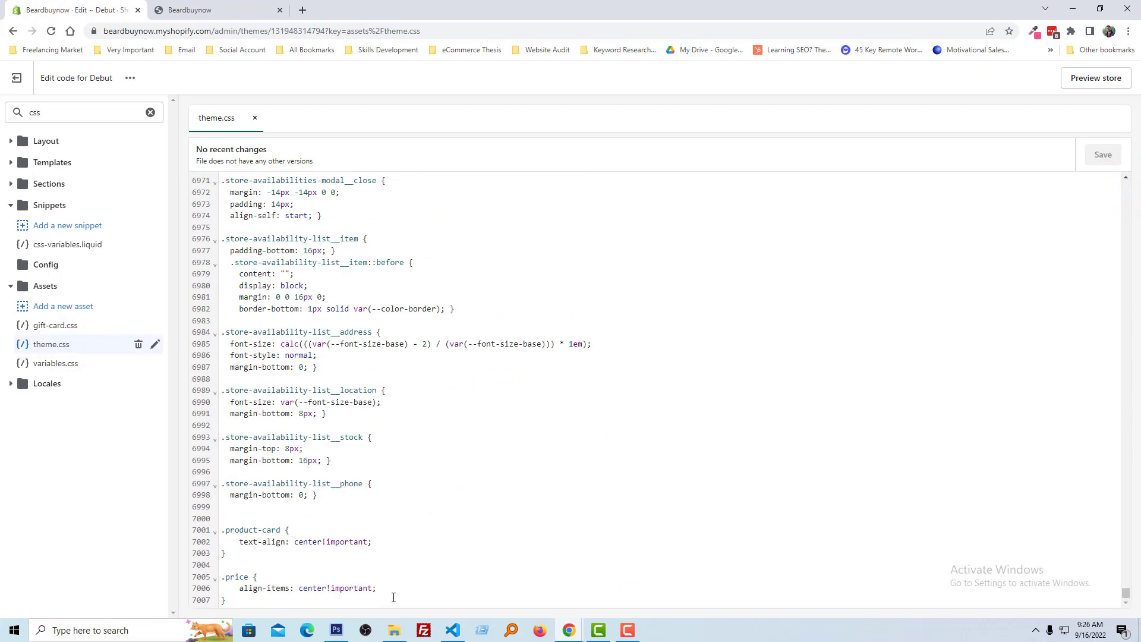
# Add blank lines after the final .price rule, leaving the caret on line 7010
pyautogui.click(312, 601)
pyautogui.press('Return')
pyautogui.press('Return')
pyautogui.press('Return')
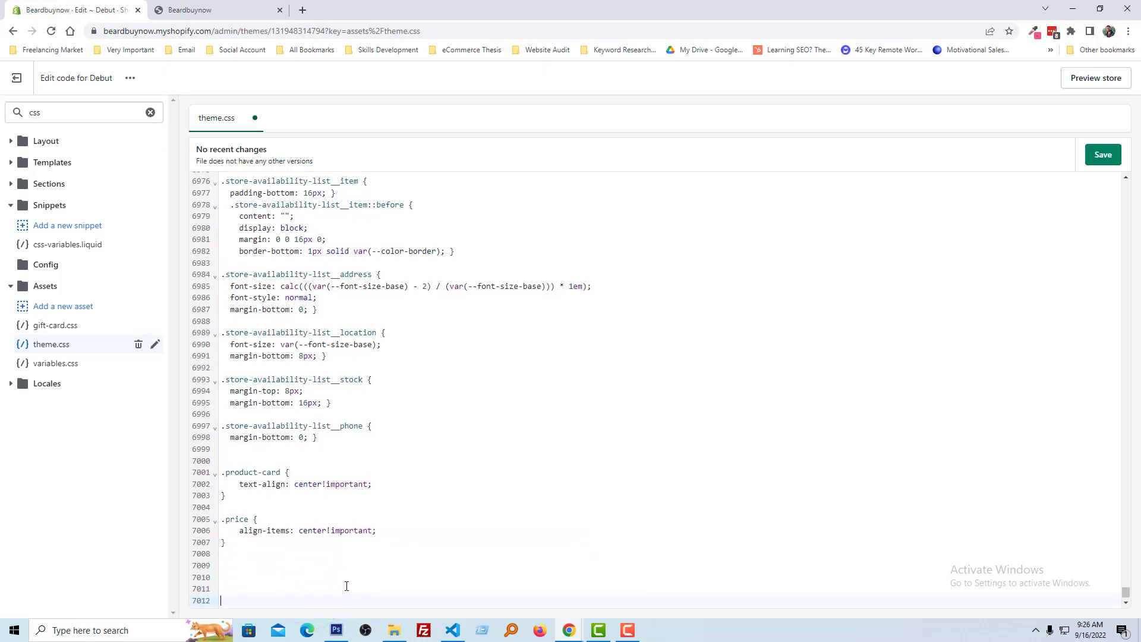
pyautogui.press('Return')
pyautogui.press('Return')
pyautogui.press('Return')
pyautogui.press('Return')
pyautogui.press('Return')
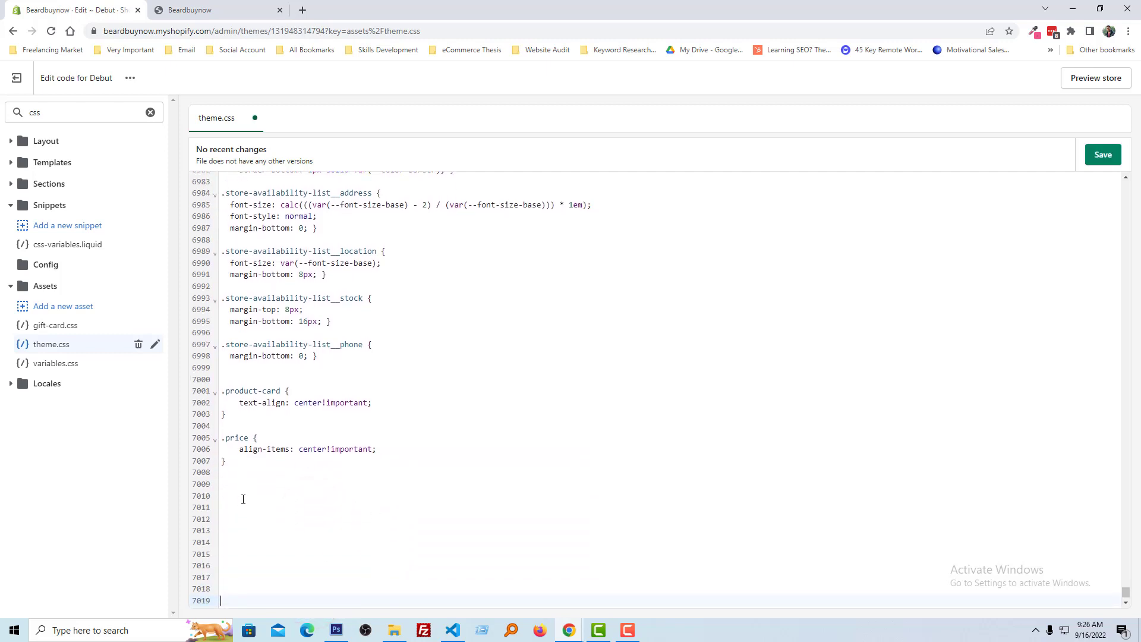
pyautogui.click(243, 499)
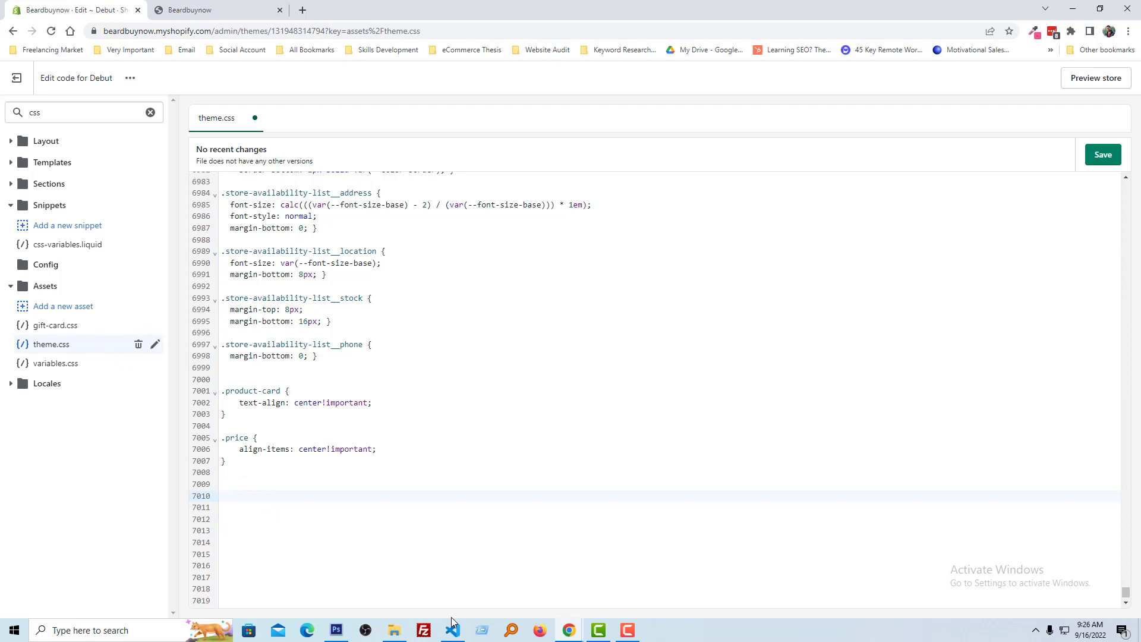
pyautogui.moveTo(453, 631)
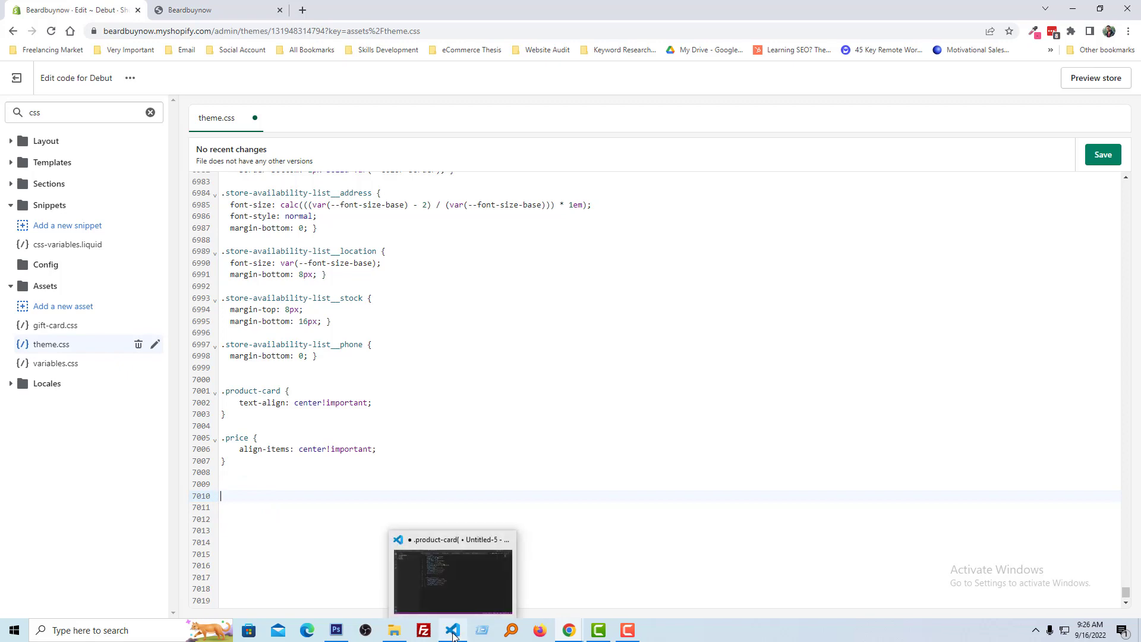
# Copy all the prepared .product-card and hover-zoom CSS from VS Code, then return to Chrome
pyautogui.click(453, 632)
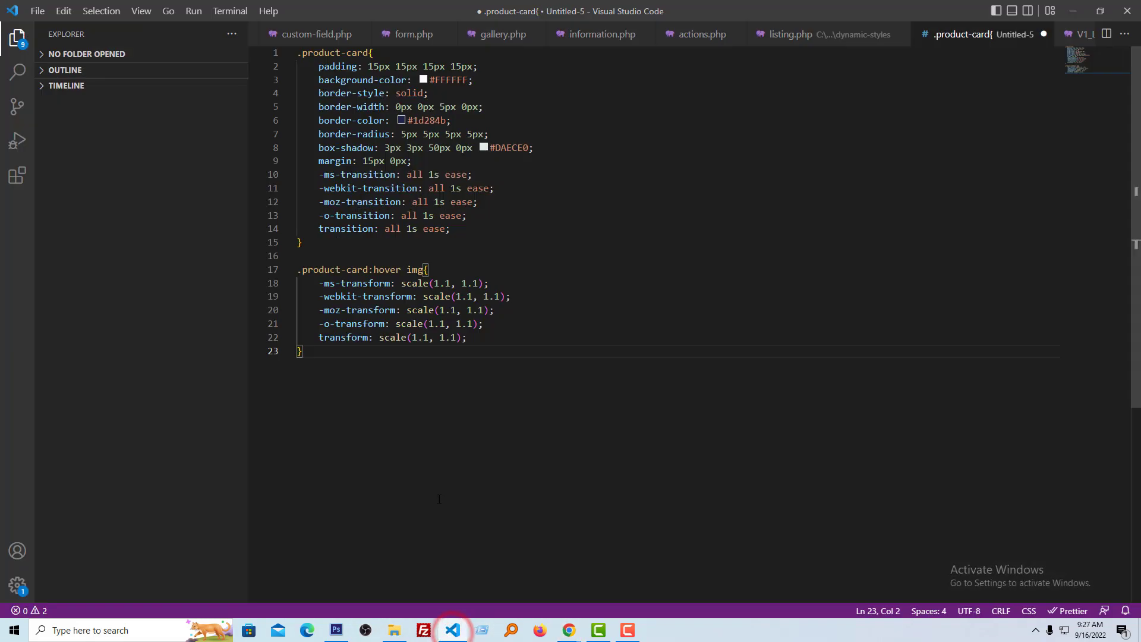
pyautogui.click(326, 351)
pyautogui.hotkey('ctrl', 'a')
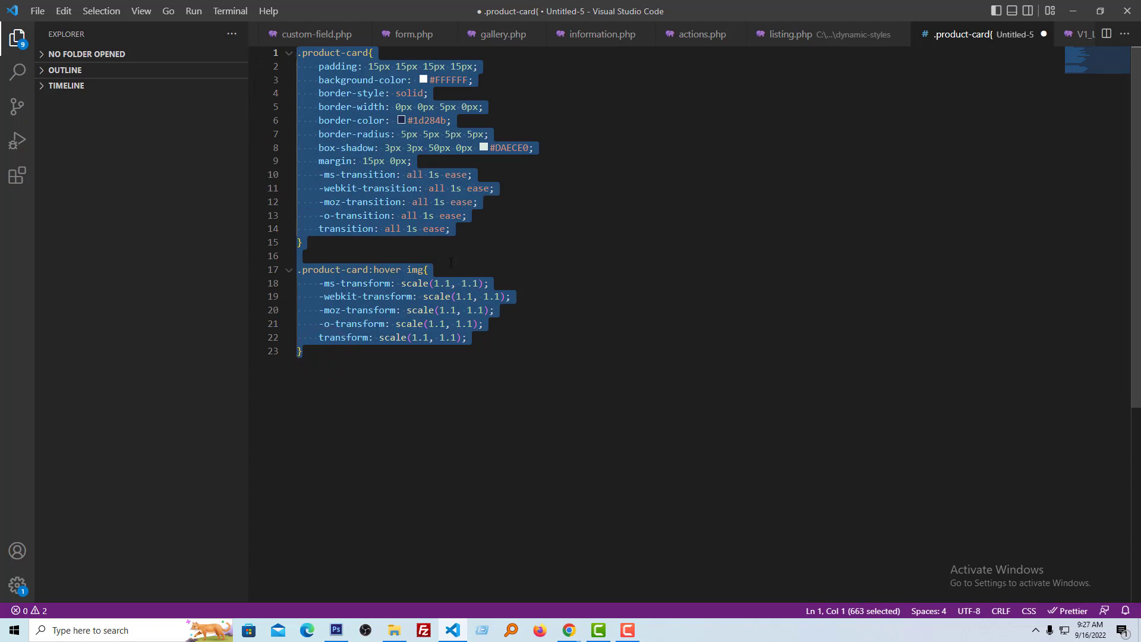
pyautogui.rightClick(394, 163)
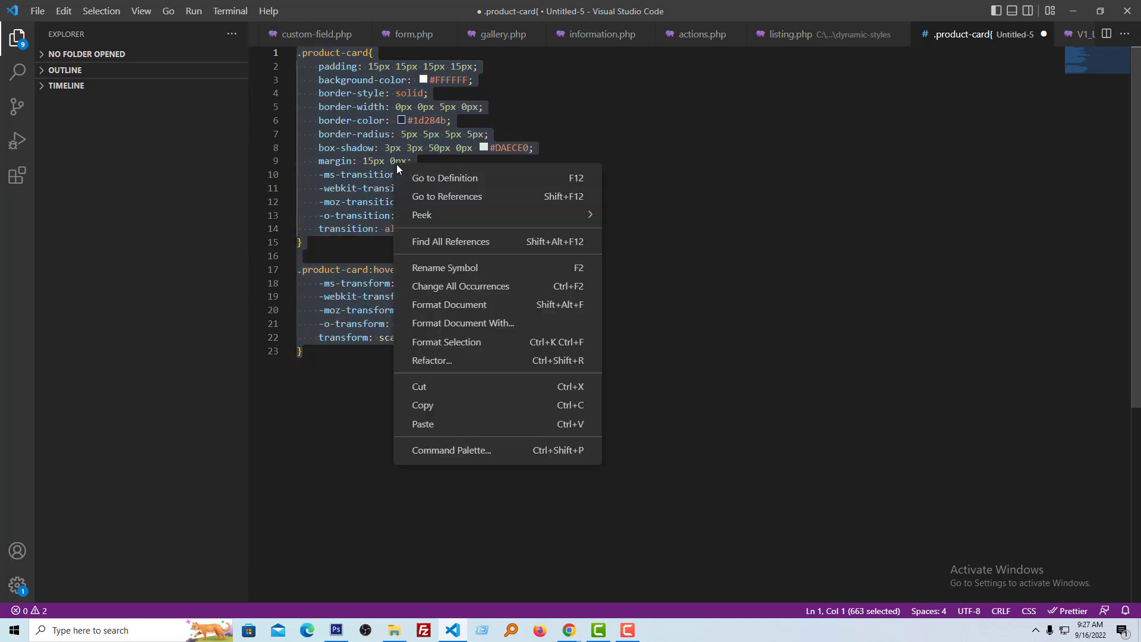
pyautogui.click(434, 407)
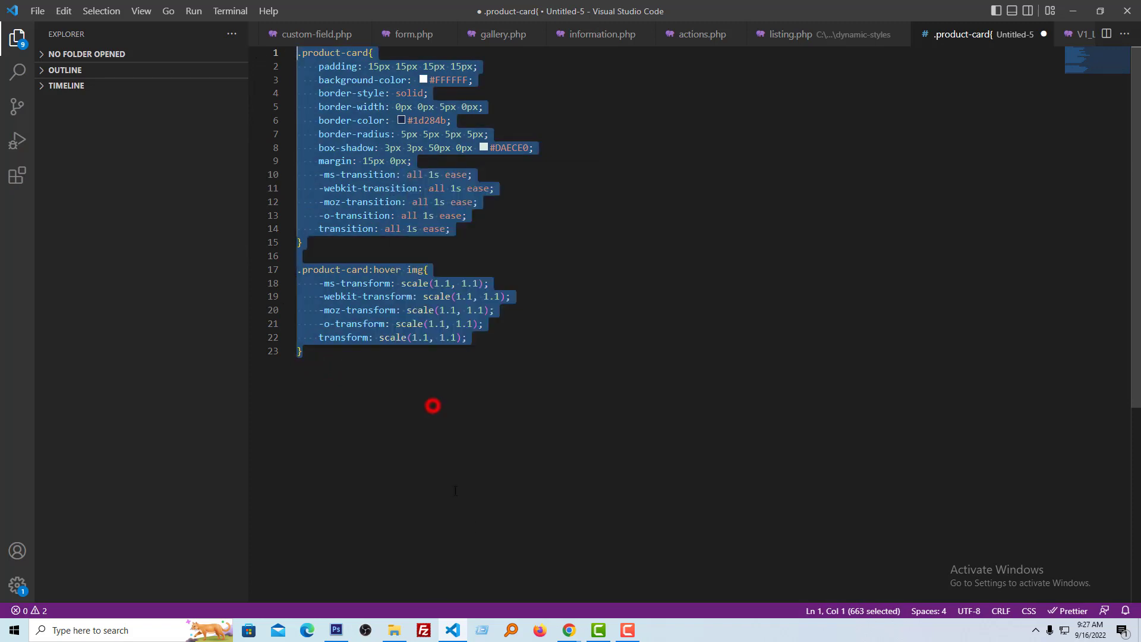
pyautogui.click(569, 631)
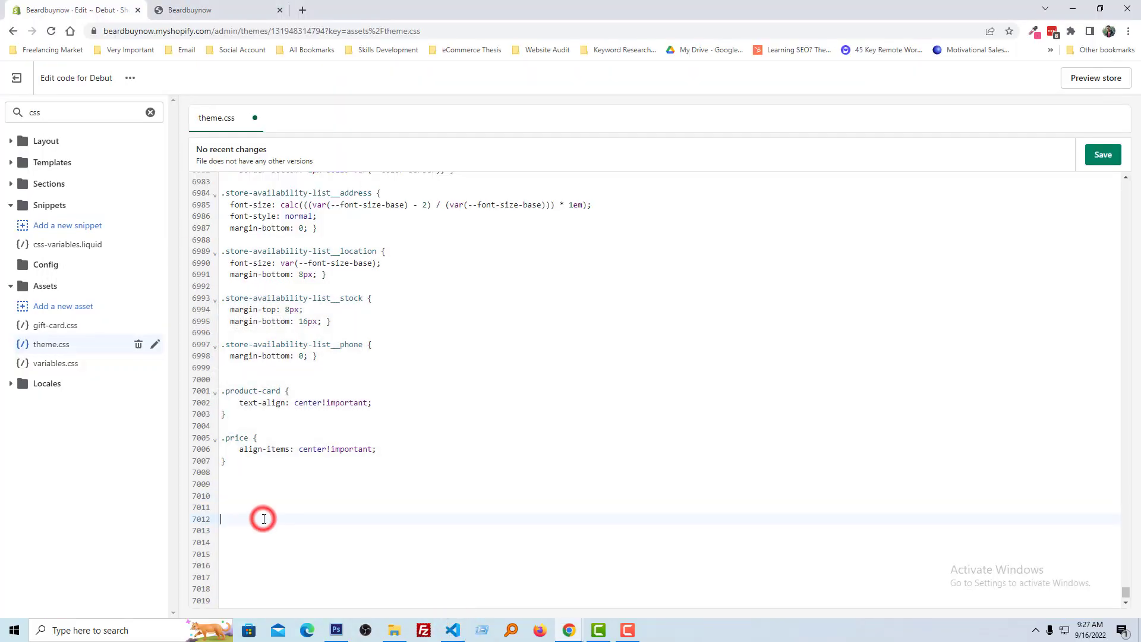
# Paste the copied product-card CSS at line 7010 and save theme.css
pyautogui.hotkey('ctrl', 'v')
pyautogui.scroll(-2, 268, 500)
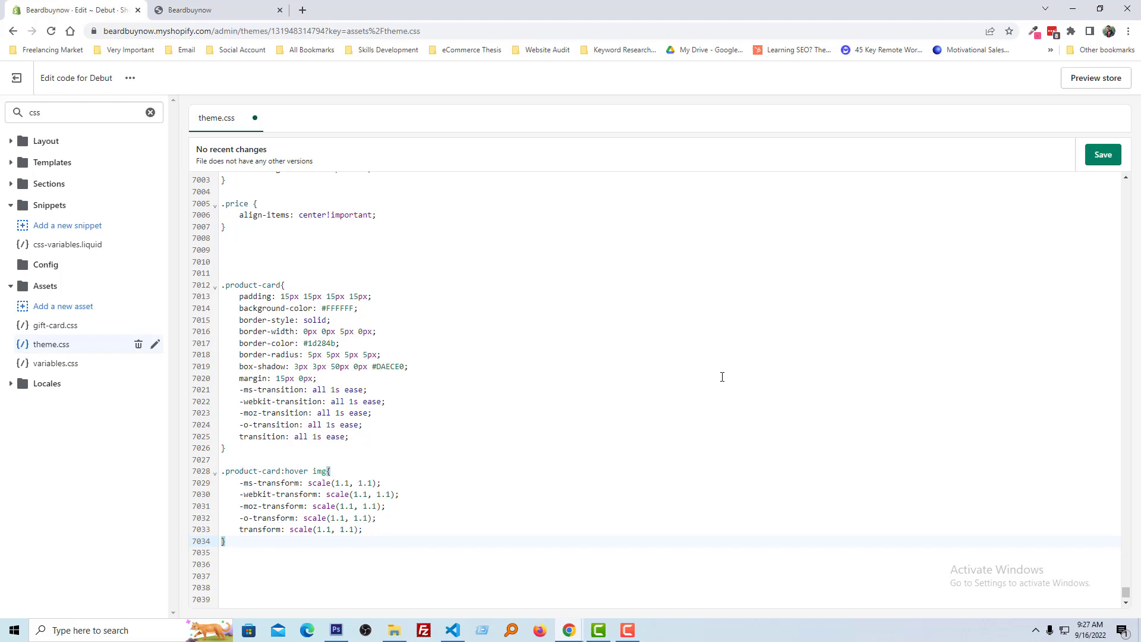
pyautogui.click(1103, 156)
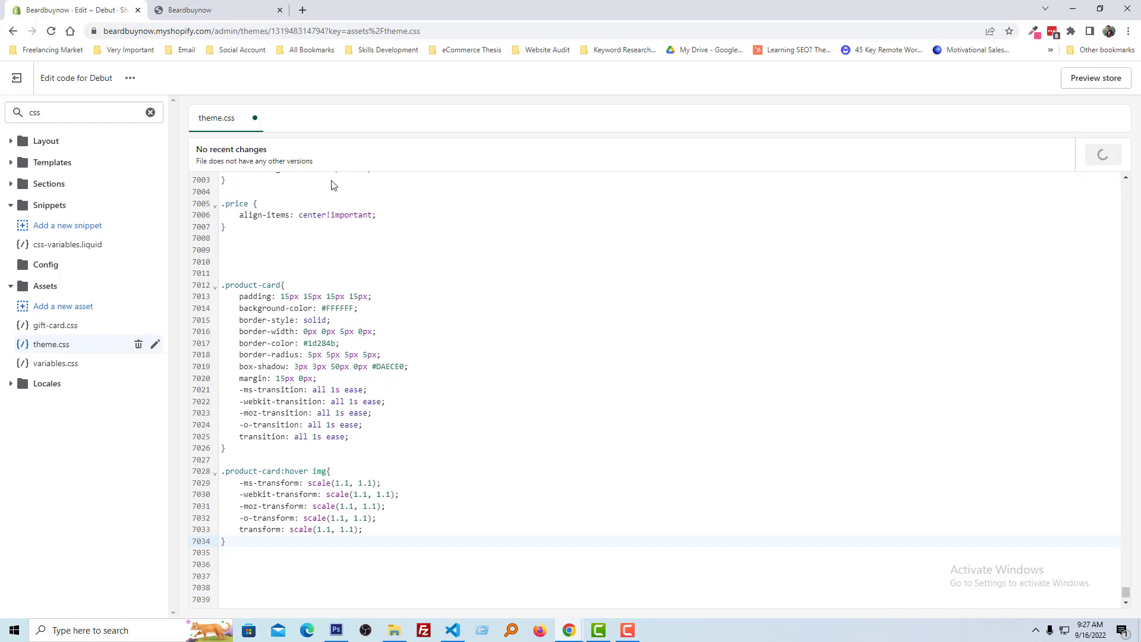
# Reload the Beardbuynow storefront to load the new product-card styles
pyautogui.click(223, 9)
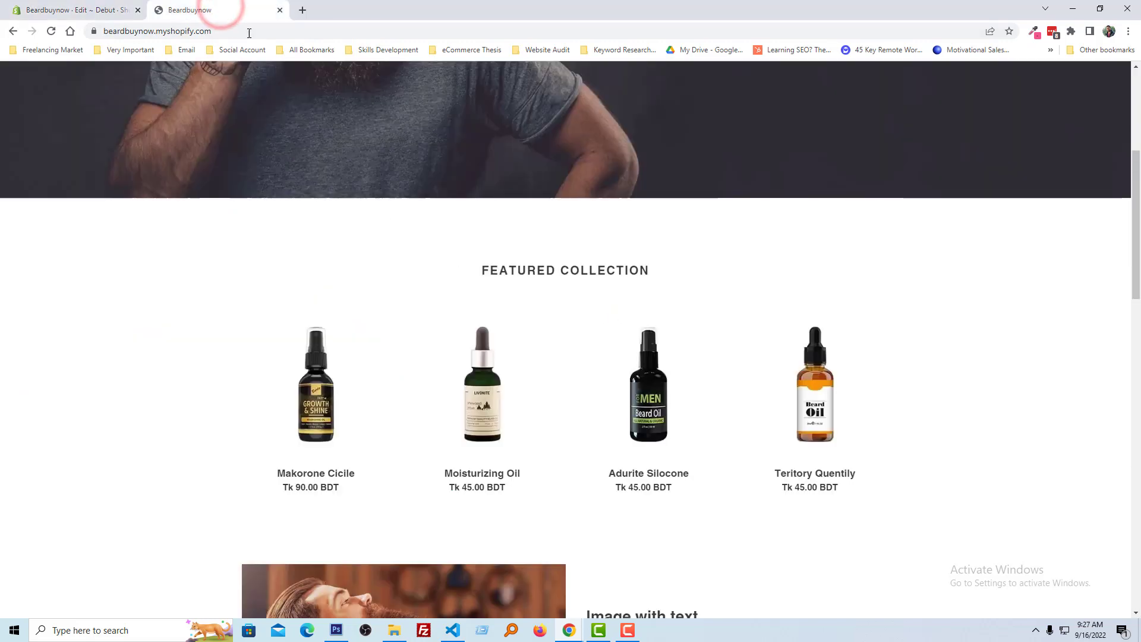
pyautogui.press('F5')
pyautogui.rightClick(282, 105)
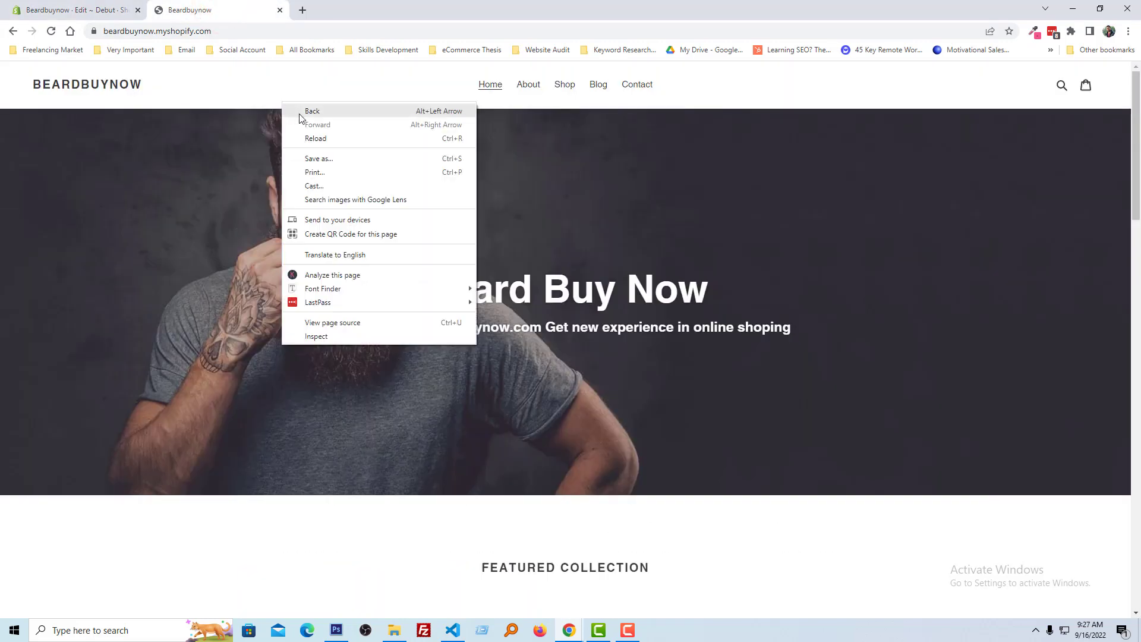
pyautogui.click(314, 138)
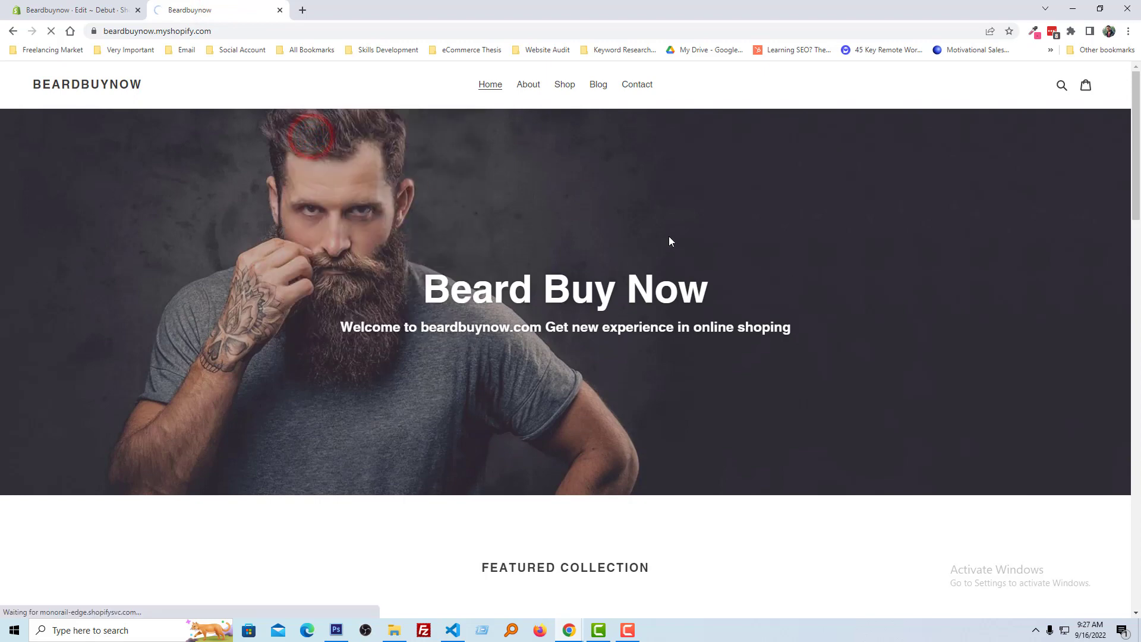
pyautogui.scroll(-3, 1066, 285)
pyautogui.scroll(-2, 1067, 285)
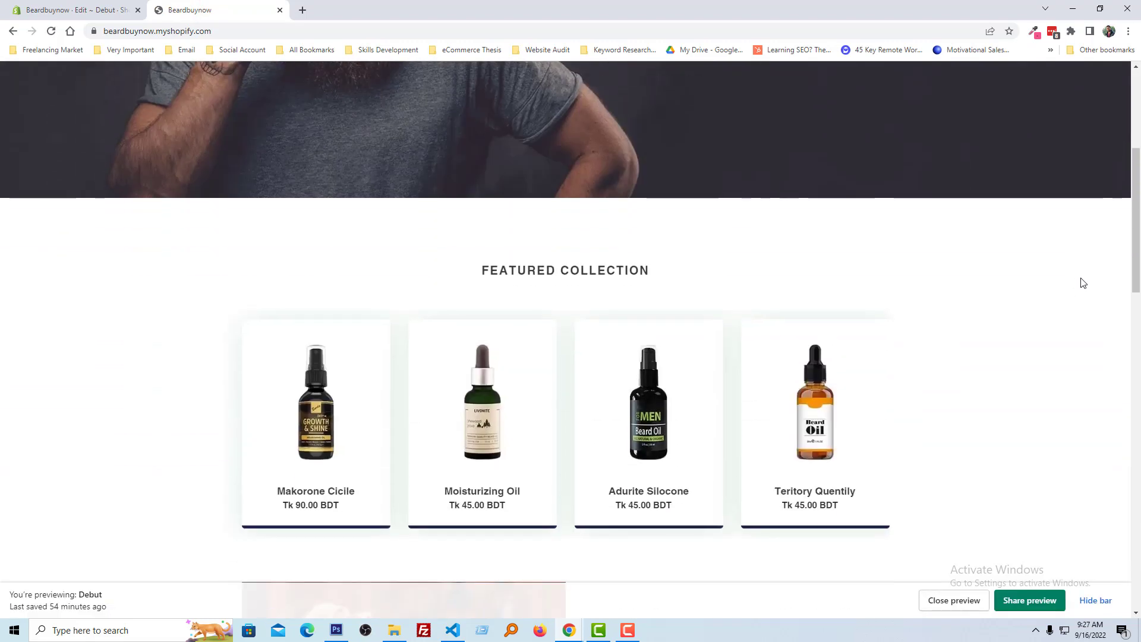
pyautogui.scroll(-2, 1095, 285)
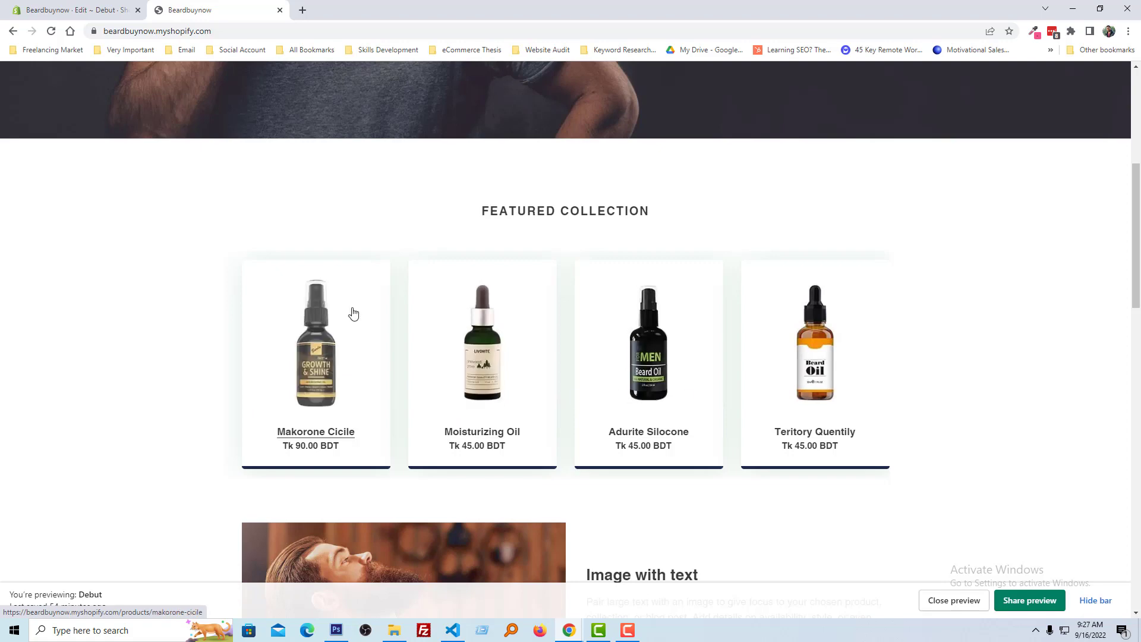
# Add the copied ease transition declarations inside the .product-card:hover img rule
pyautogui.click(79, 10)
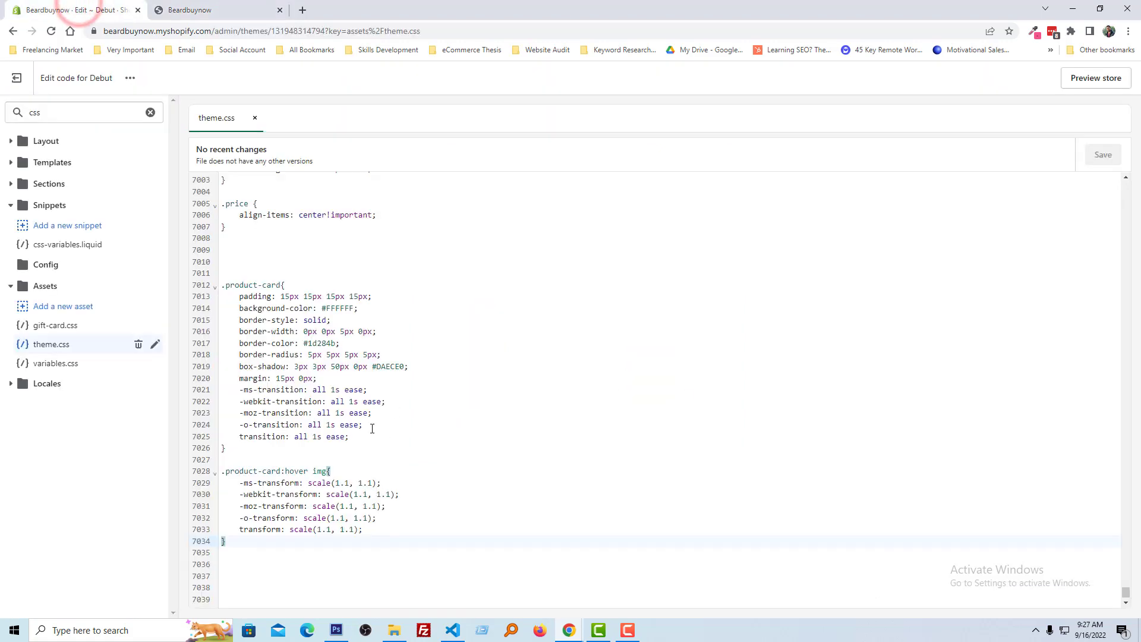
pyautogui.moveTo(350, 436); pyautogui.dragTo(239, 390)
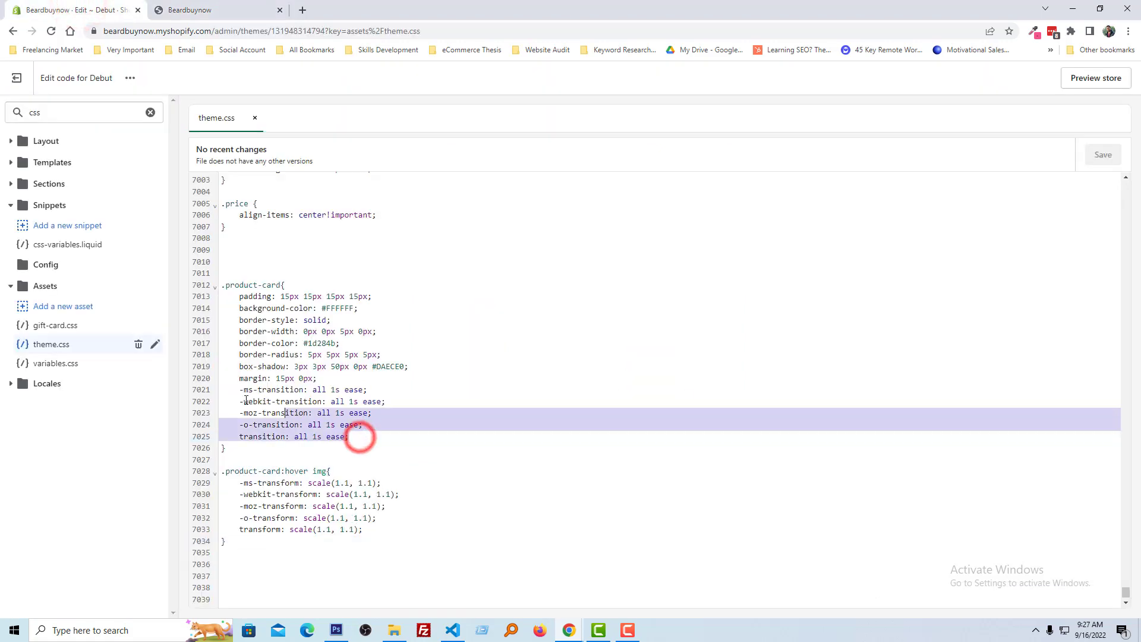
pyautogui.click(351, 471)
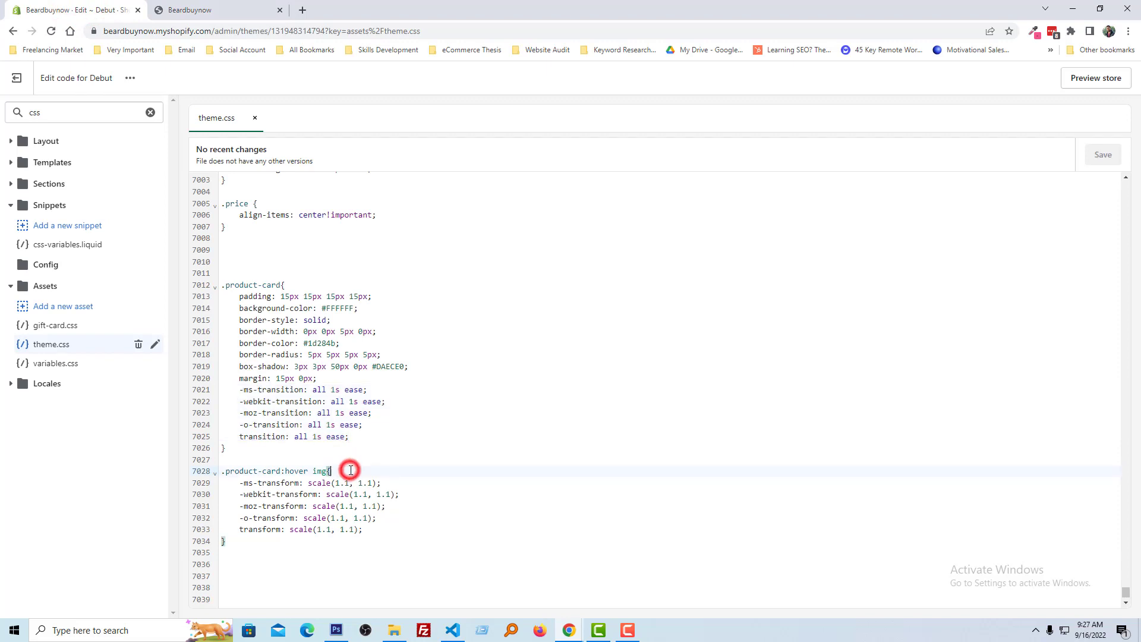
pyautogui.press('Return')
pyautogui.hotkey('ctrl', 'v')
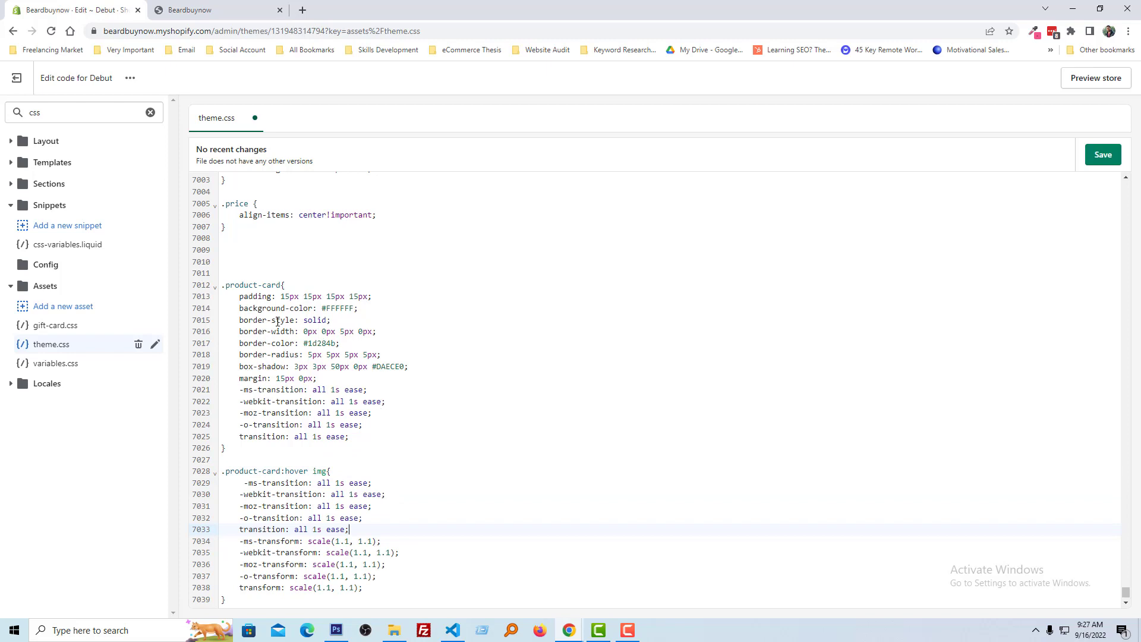
# Delete the white background-color declaration and save theme.css
pyautogui.moveTo(364, 309); pyautogui.dragTo(373, 296)
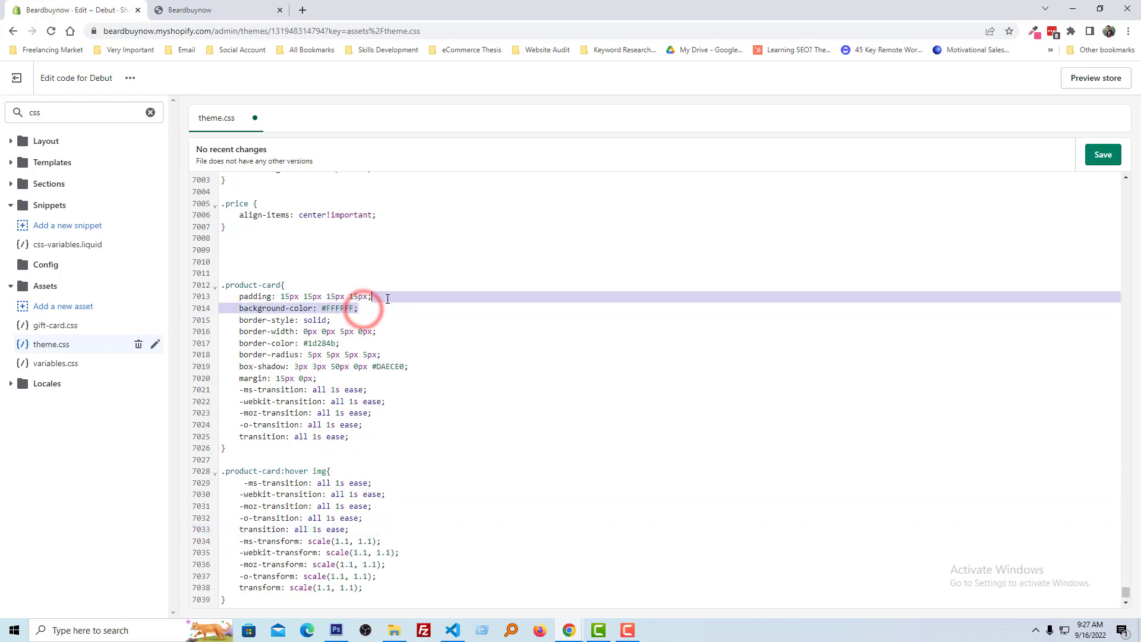
pyautogui.press('BackSpace')
pyautogui.hotkey('ctrl', 's')
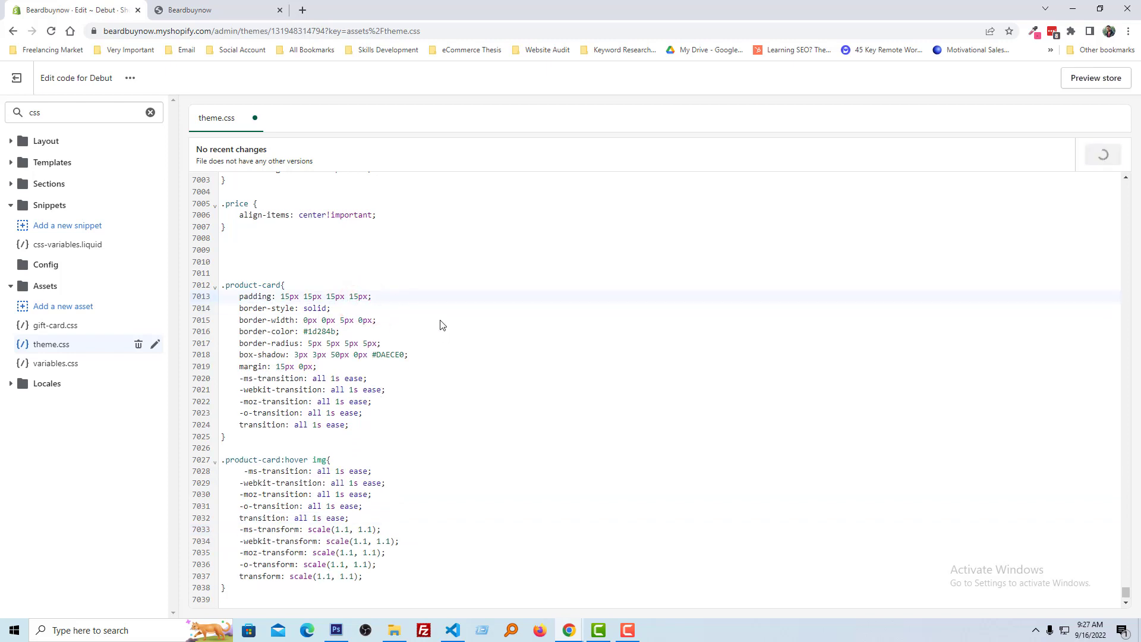
# Reload the Beardbuynow store preview so the cards show the saved styles
pyautogui.click(233, 12)
pyautogui.rightClick(366, 190)
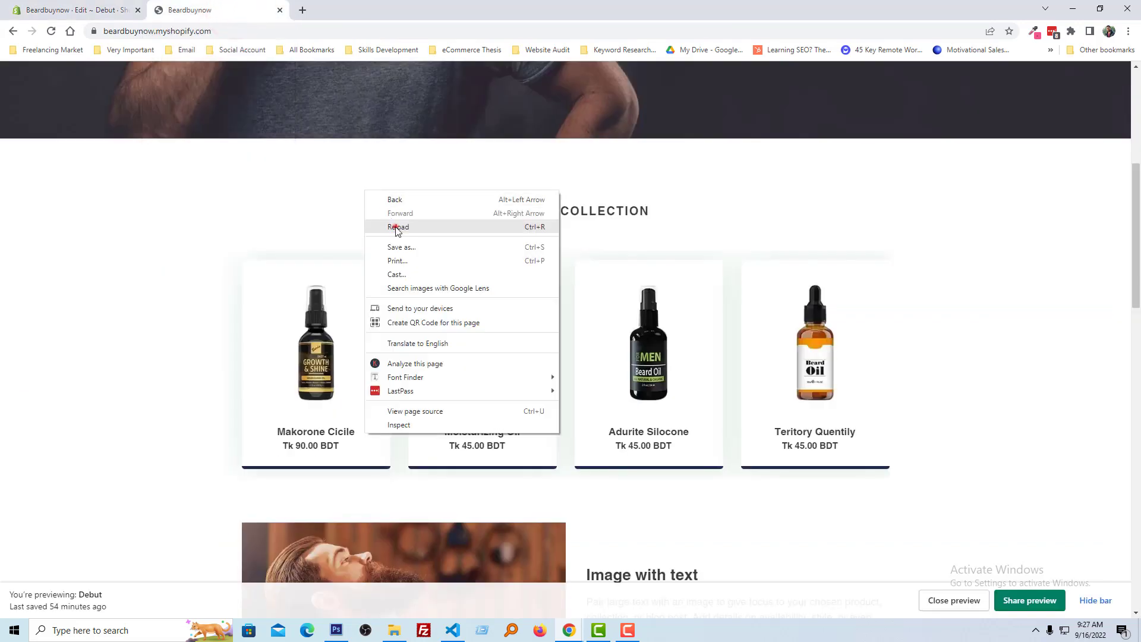
pyautogui.click(398, 227)
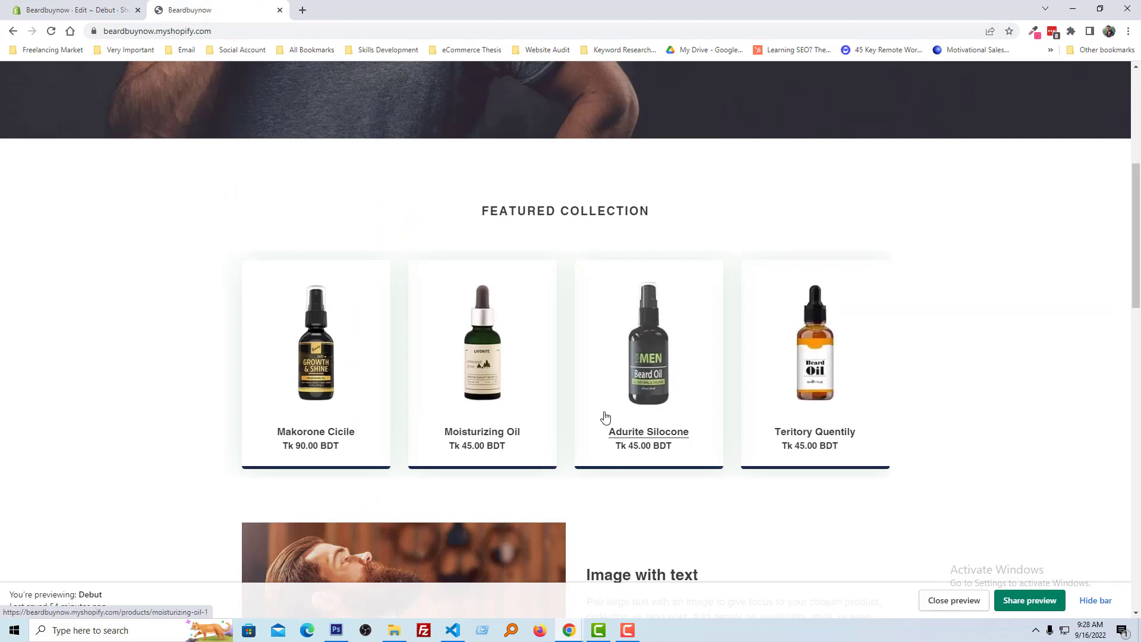
pyautogui.rightClick(1021, 350)
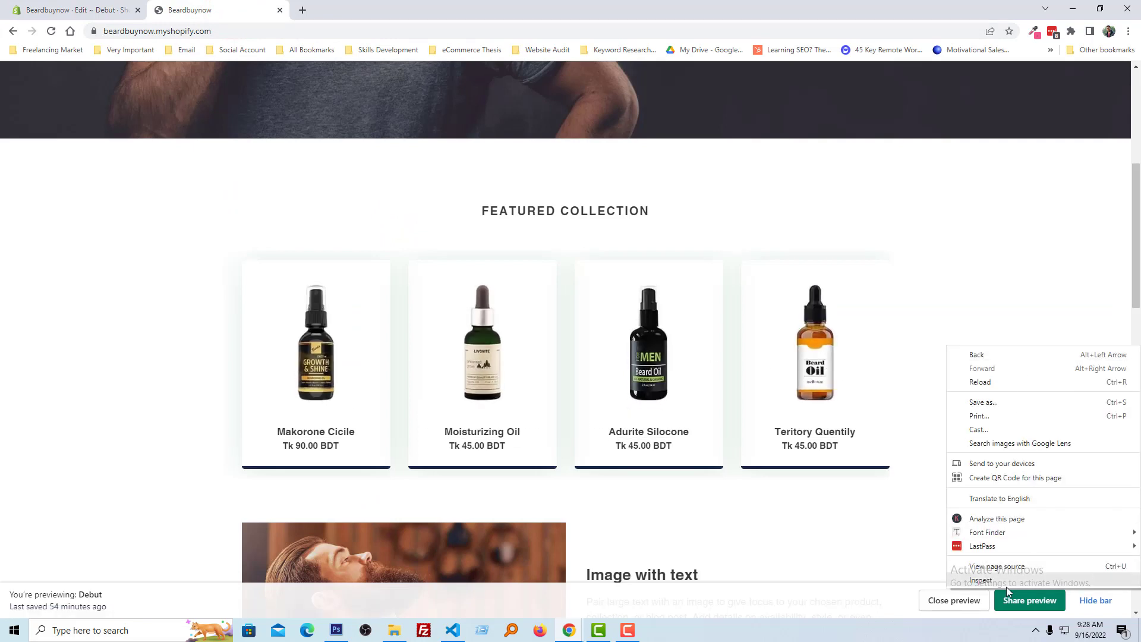
# Inspect the fourth featured product's card element in DevTools
pyautogui.click(981, 580)
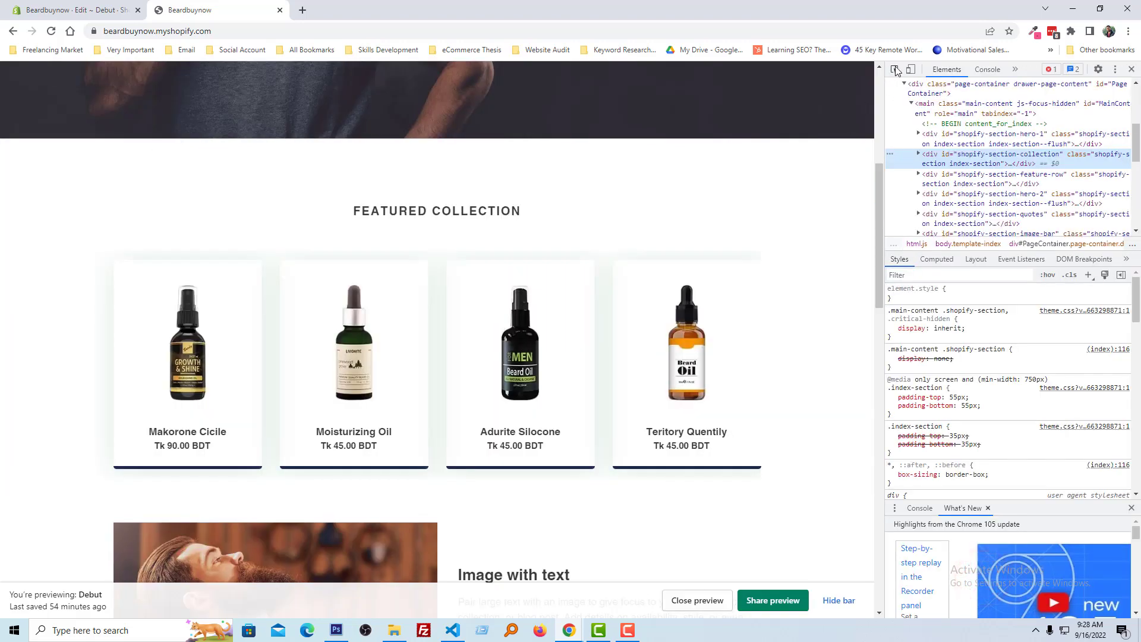
pyautogui.hotkey('ctrl', 'shift', 'c')
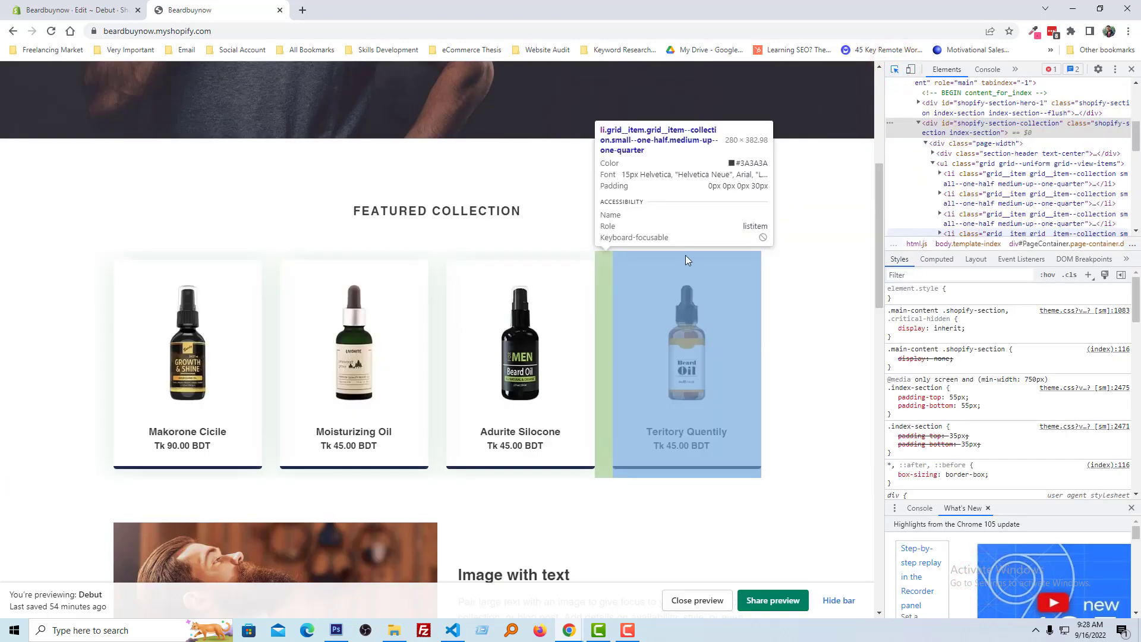
pyautogui.click(686, 255)
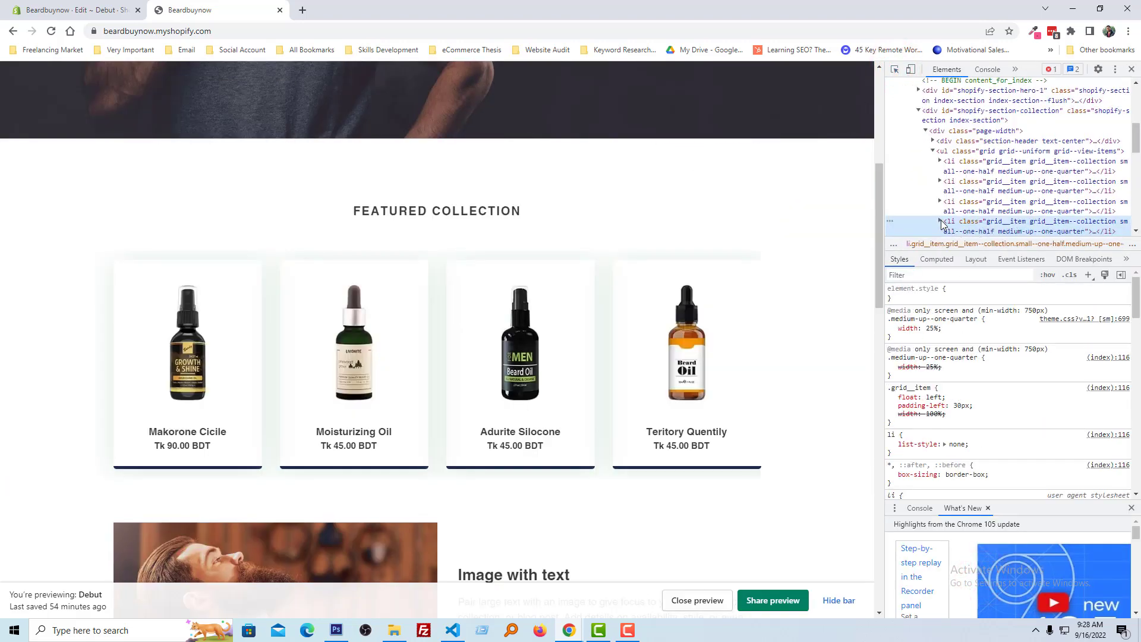
pyautogui.click(942, 222)
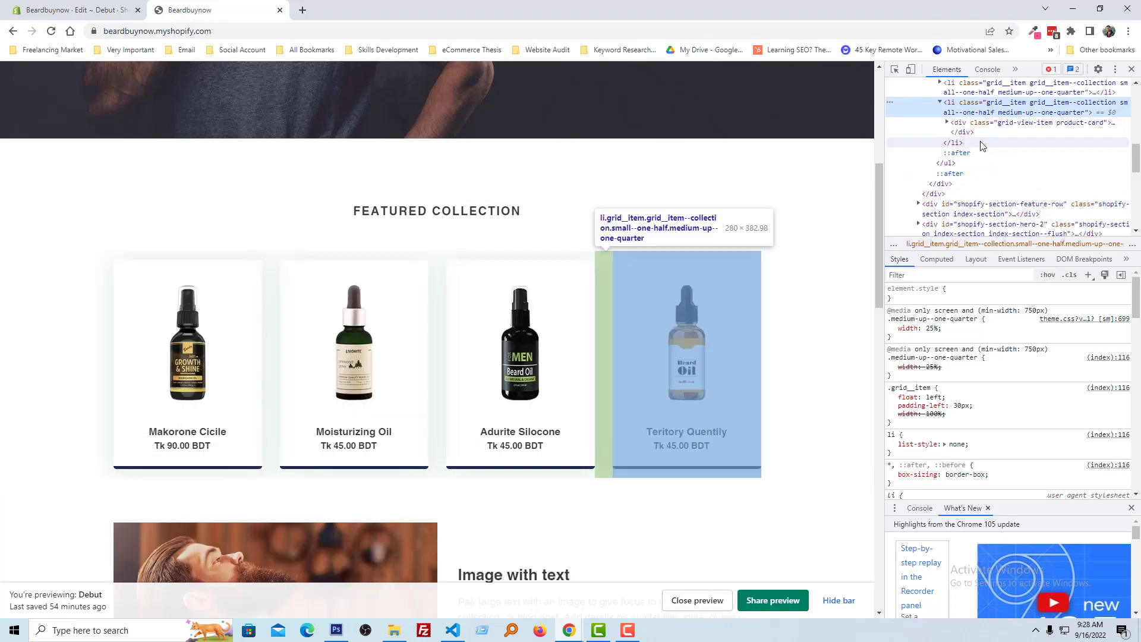
pyautogui.click(981, 122)
pyautogui.moveTo(919, 361)
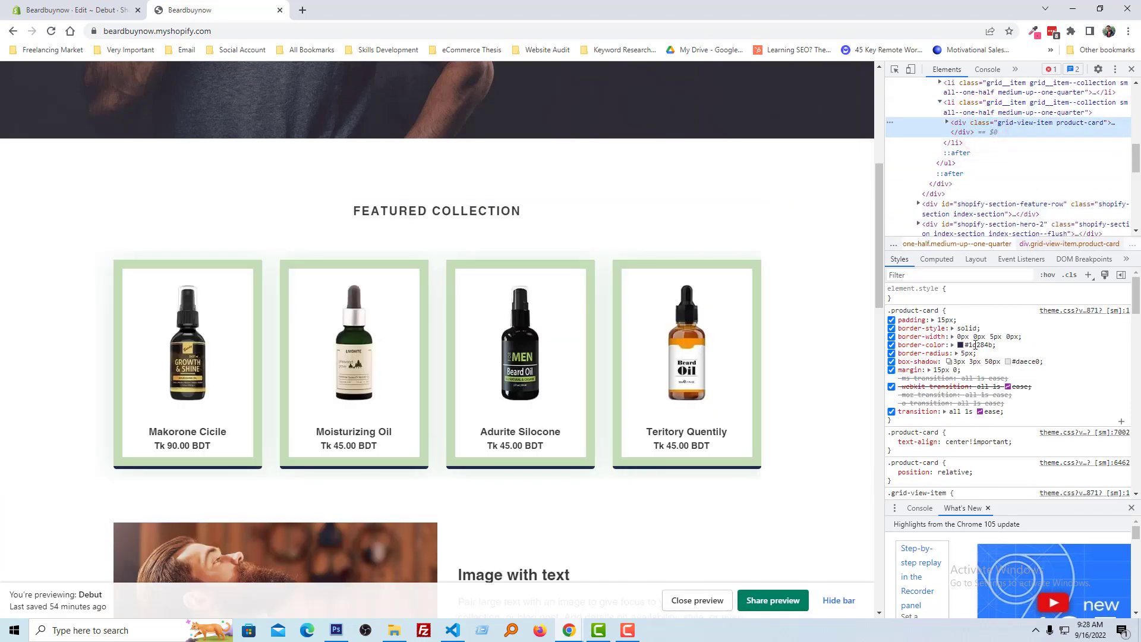
# Fade the card's box-shadow colour to #daece042 using the colour picker
pyautogui.click(891, 362)
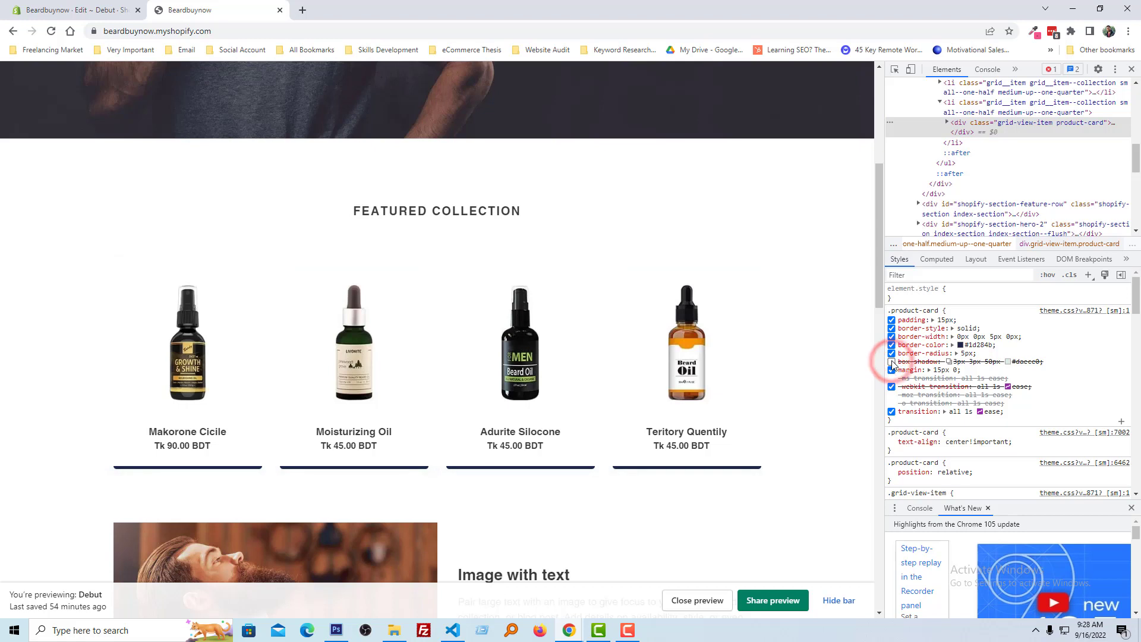
pyautogui.click(892, 361)
pyautogui.click(1010, 361)
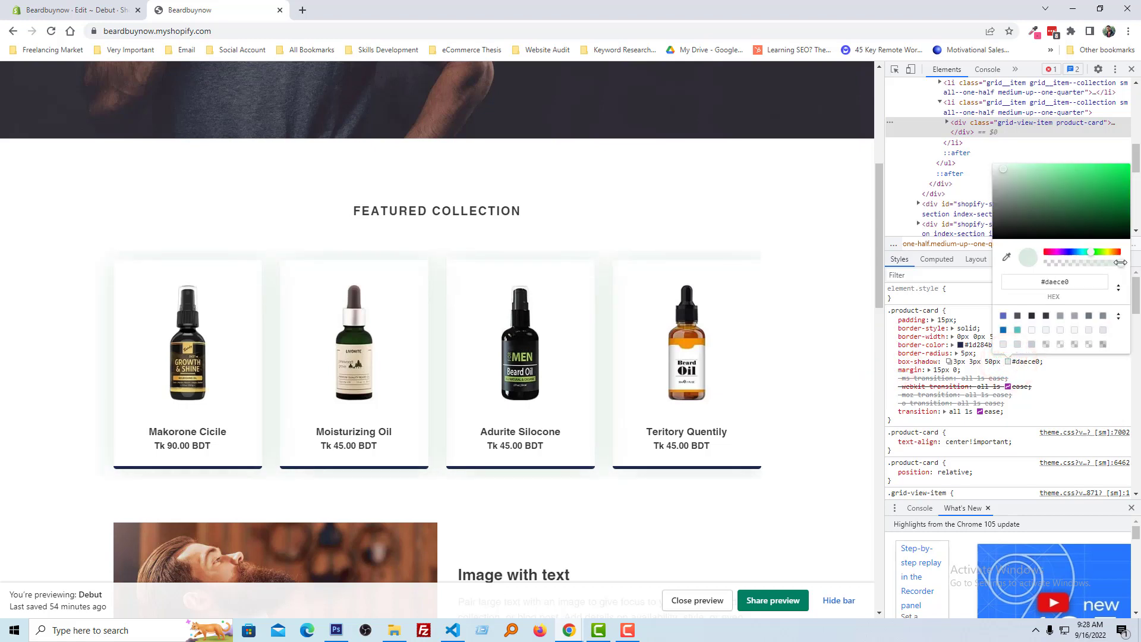
pyautogui.moveTo(1121, 262); pyautogui.dragTo(1047, 265)
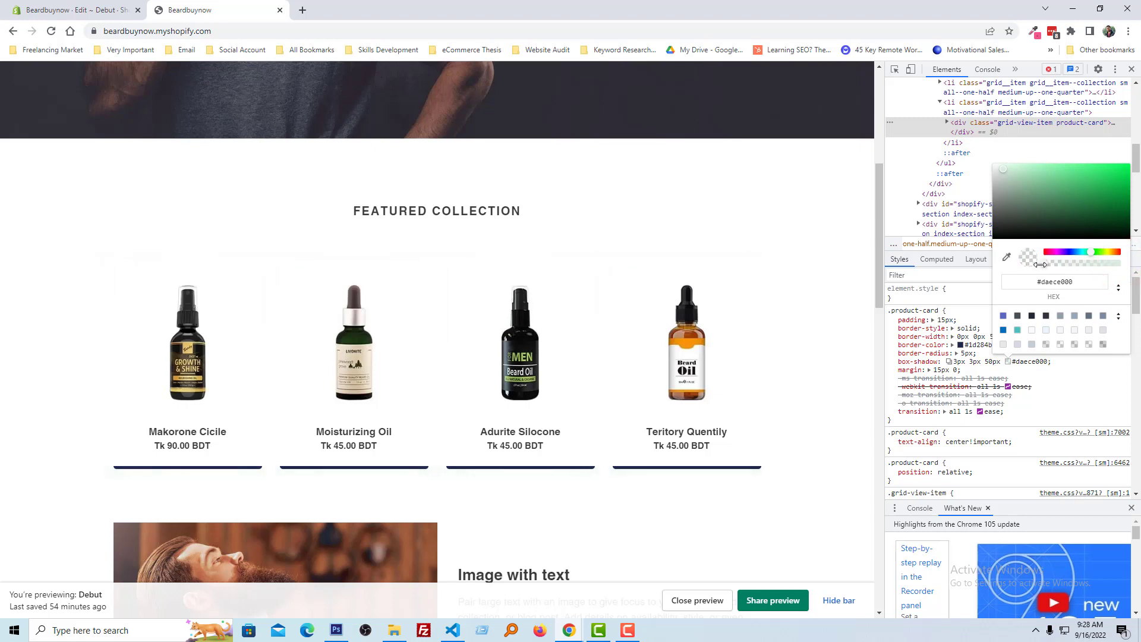
pyautogui.moveTo(1048, 267); pyautogui.dragTo(1066, 270)
pyautogui.moveTo(945, 384)
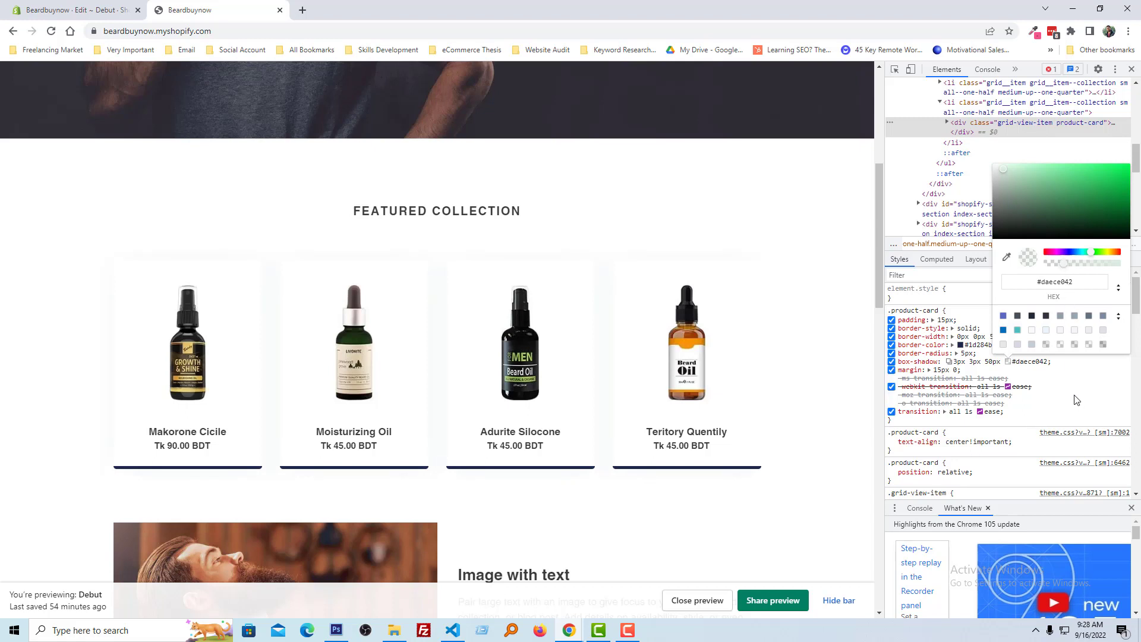
pyautogui.click(1076, 400)
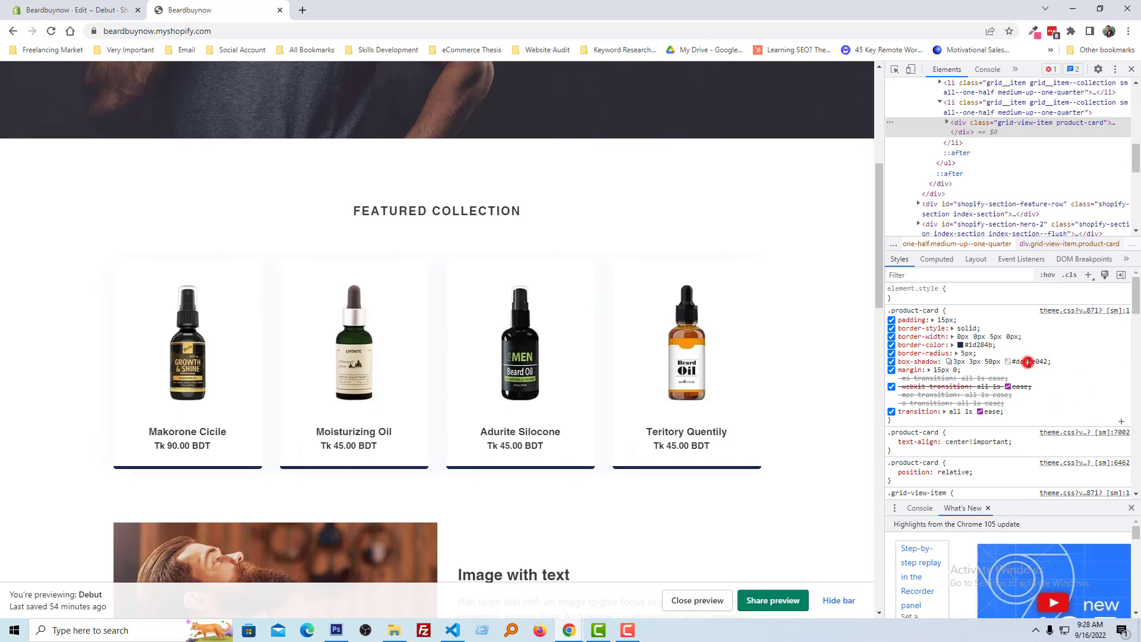
# Replace the old .product-card block in theme.css with the revised rule and save
pyautogui.rightClick(917, 312)
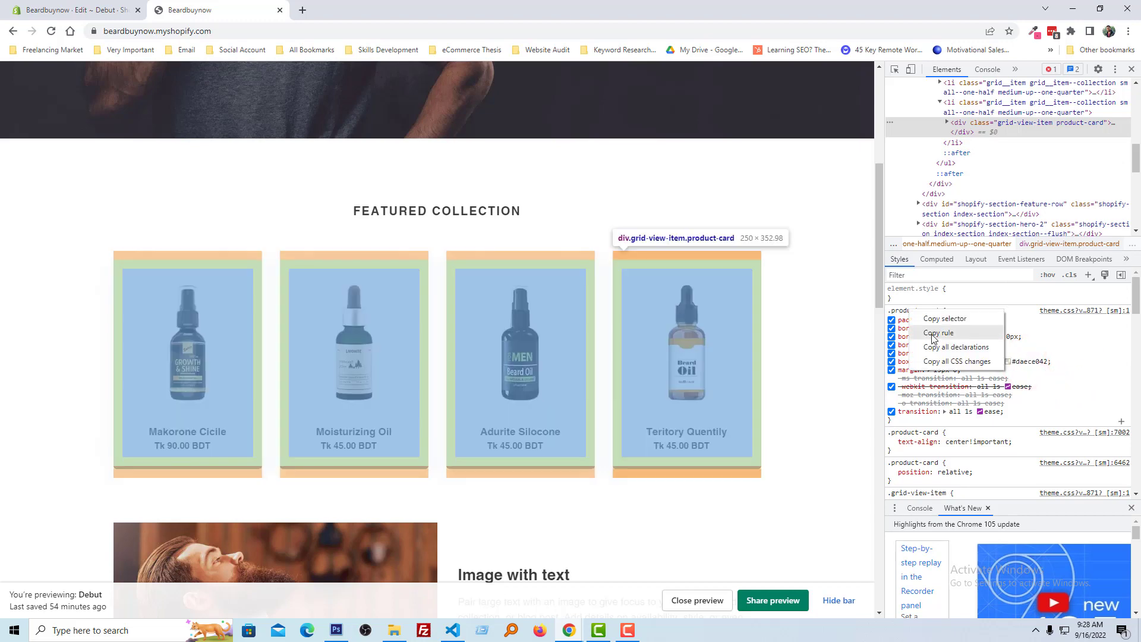
pyautogui.click(938, 333)
pyautogui.click(63, 9)
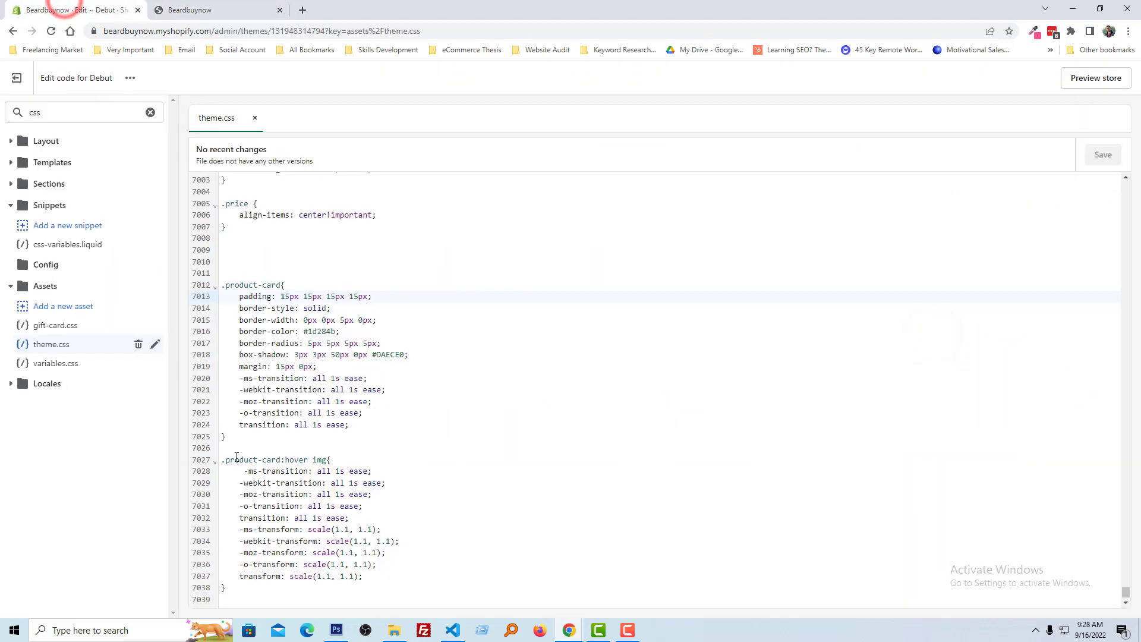
pyautogui.moveTo(228, 437); pyautogui.dragTo(221, 285)
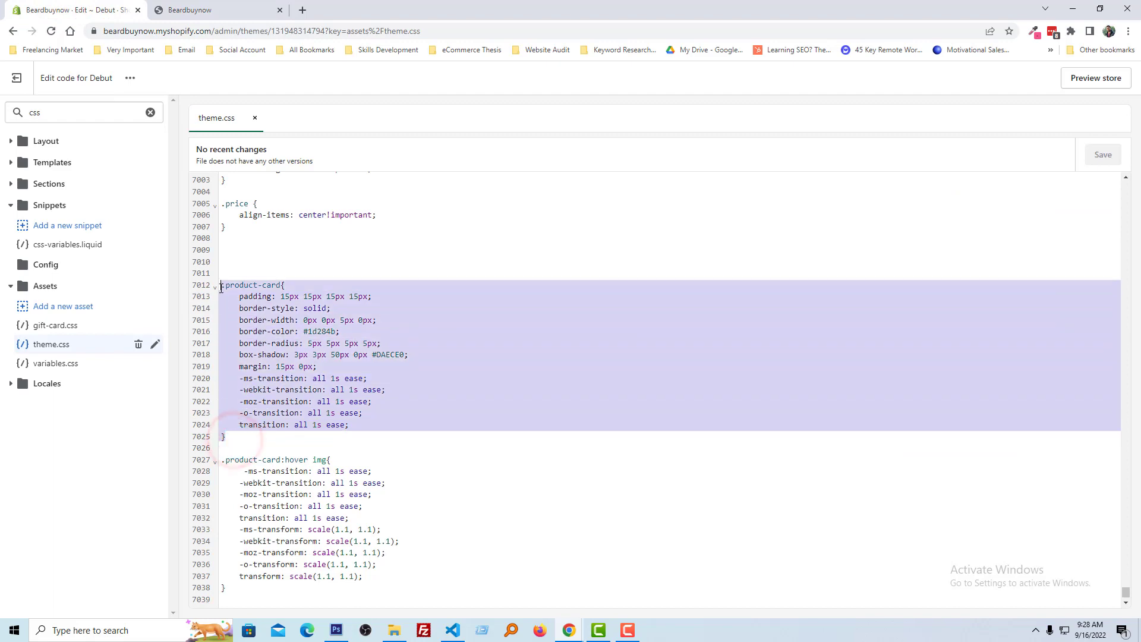
pyautogui.hotkey('ctrl', 'v')
pyautogui.hotkey('ctrl', 's')
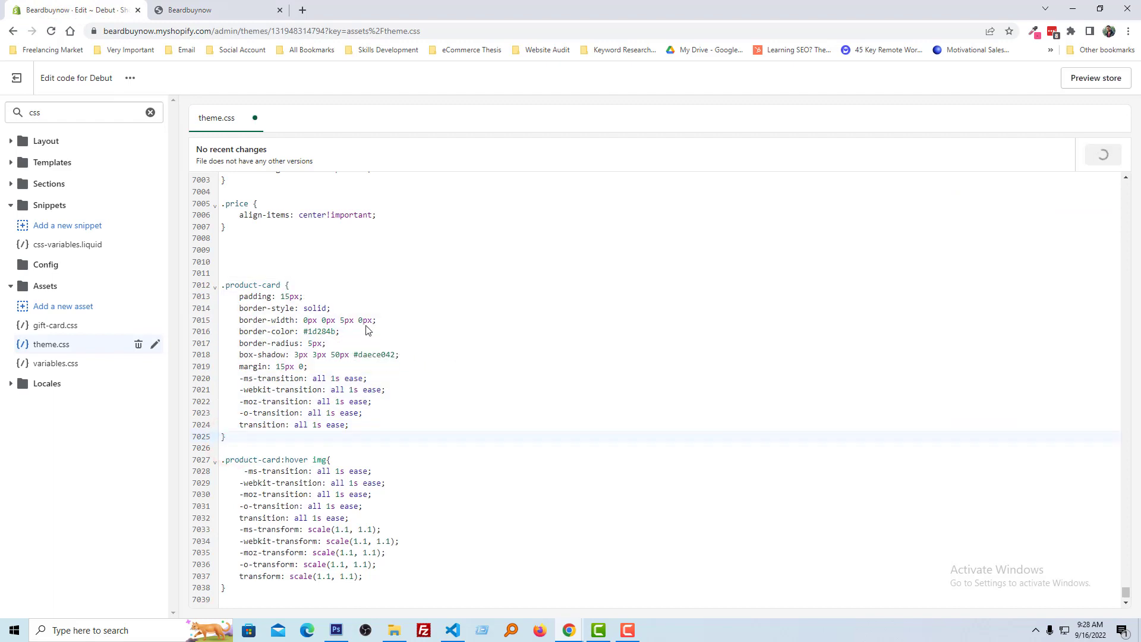
# Close DevTools on the Beardbuynow preview and reload it to show the fainter shadow
pyautogui.click(208, 10)
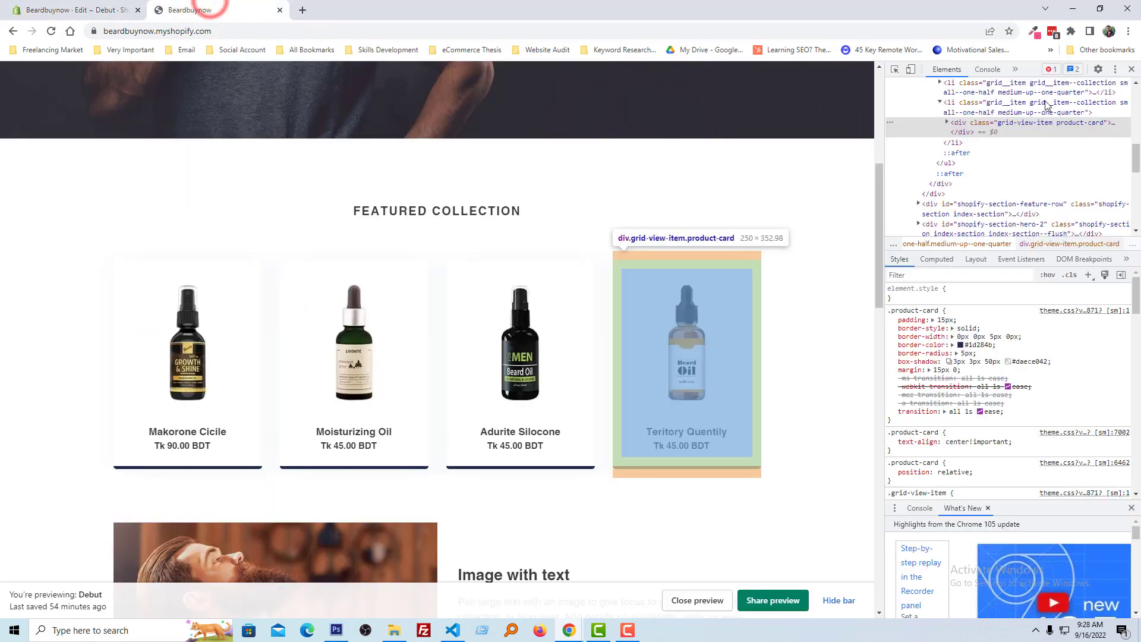
pyautogui.click(1132, 69)
pyautogui.hotkey('ctrl', 'r')
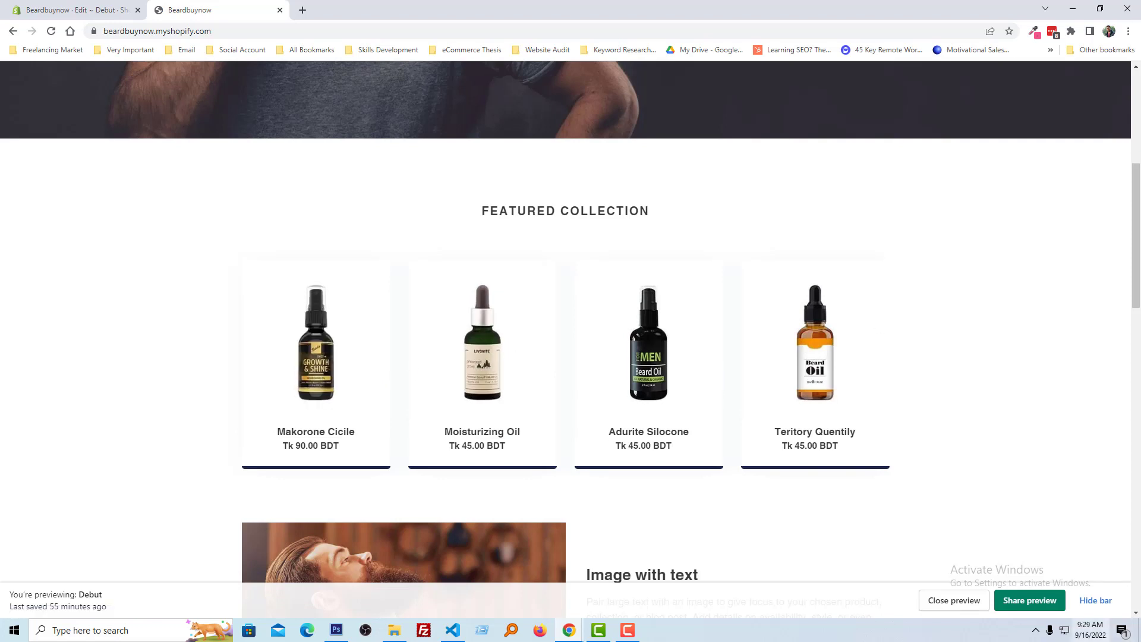
pyautogui.click(70, 10)
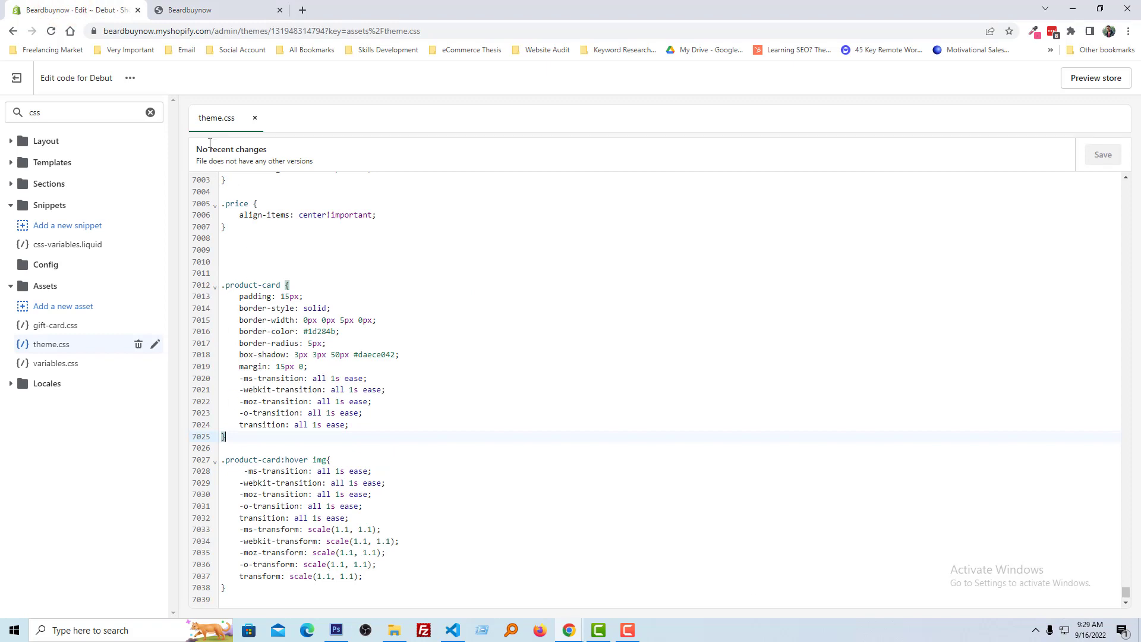
pyautogui.click(189, 10)
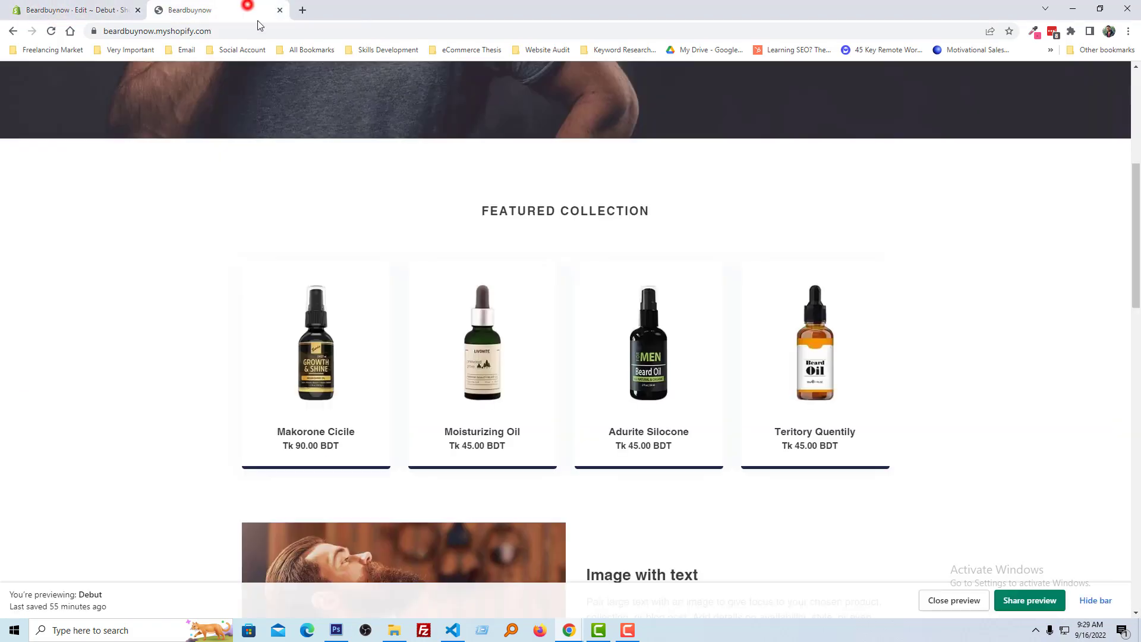